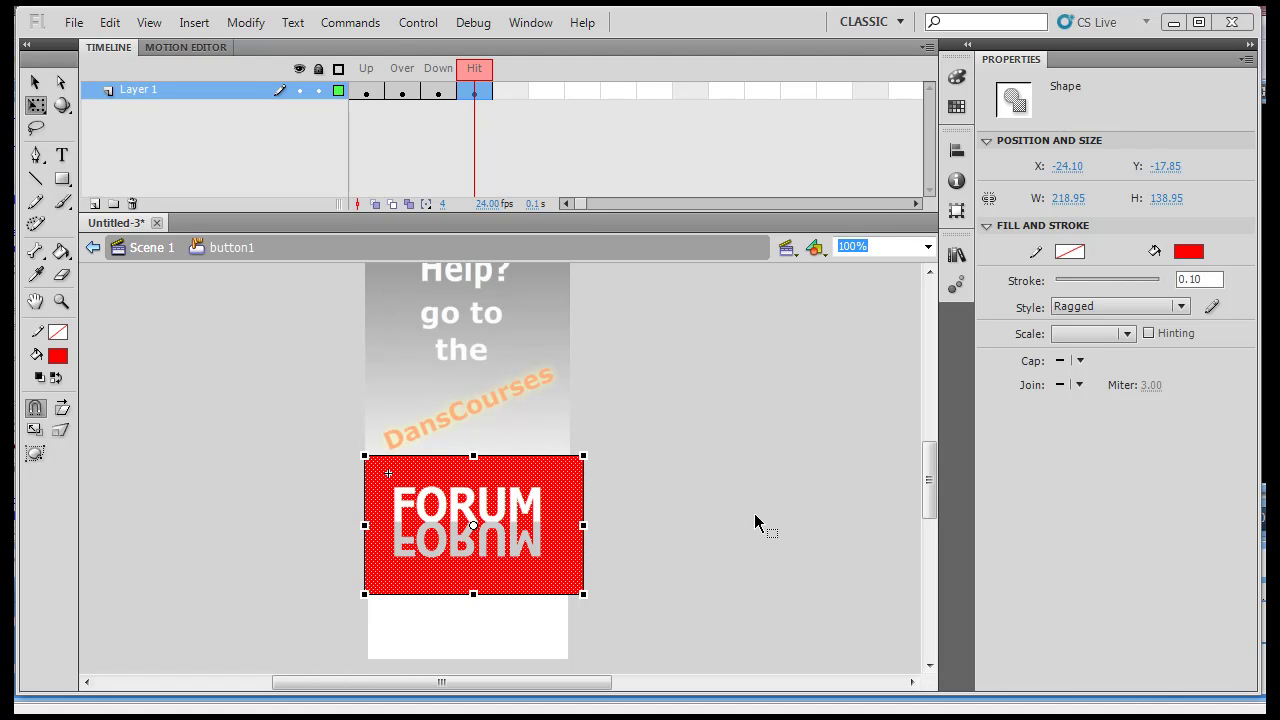
Step: Exit the button1 symbol back to Scene 1, then select and deselect the FORUM button
left_click(145, 250)
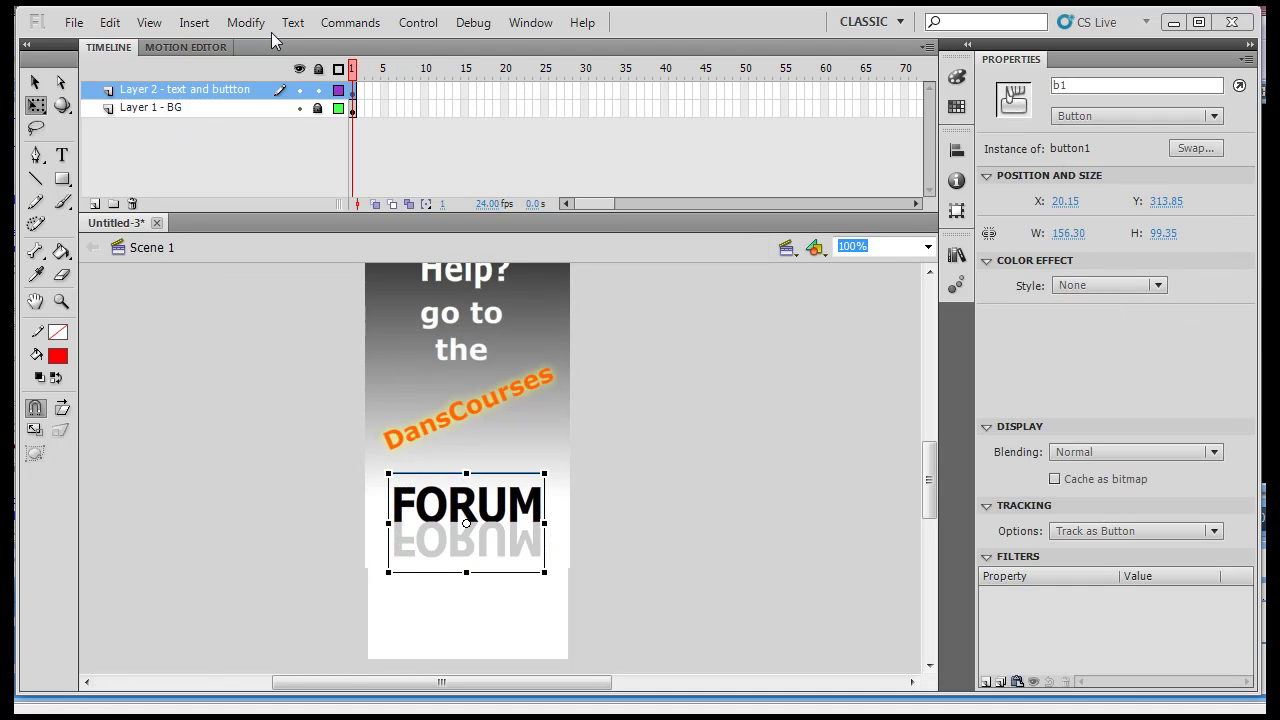
left_click(283, 465)
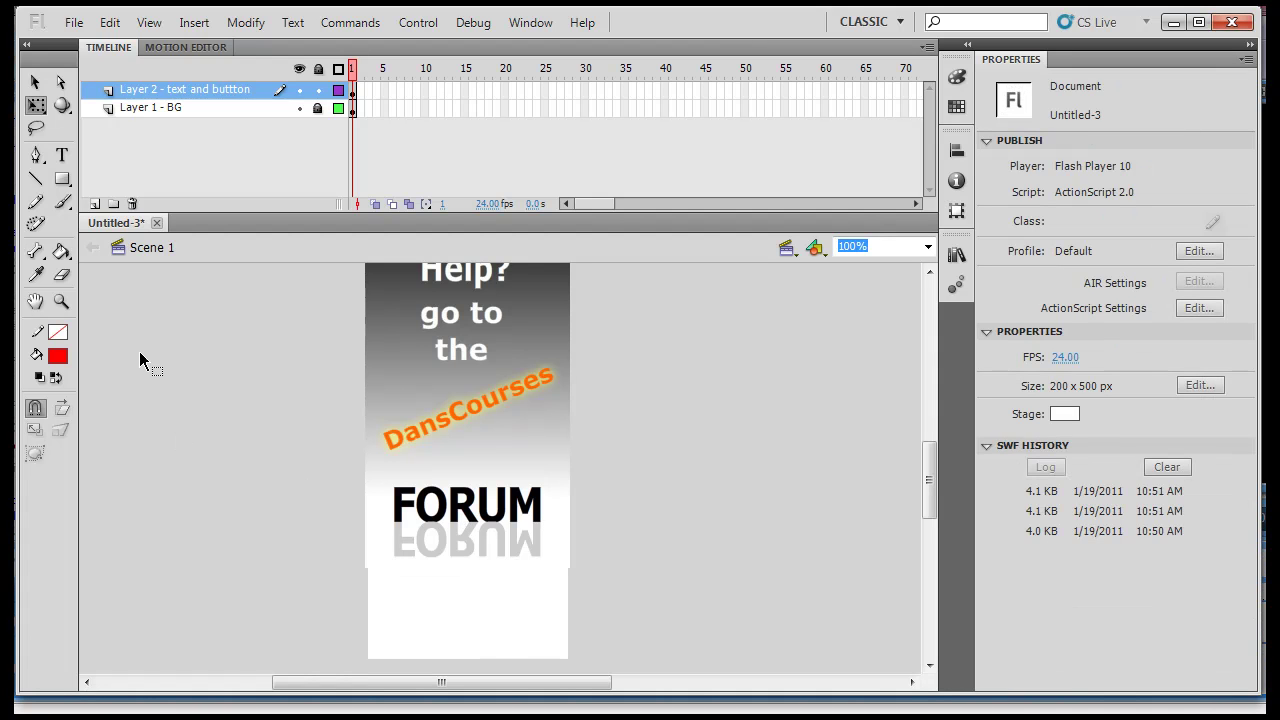
left_click(35, 82)
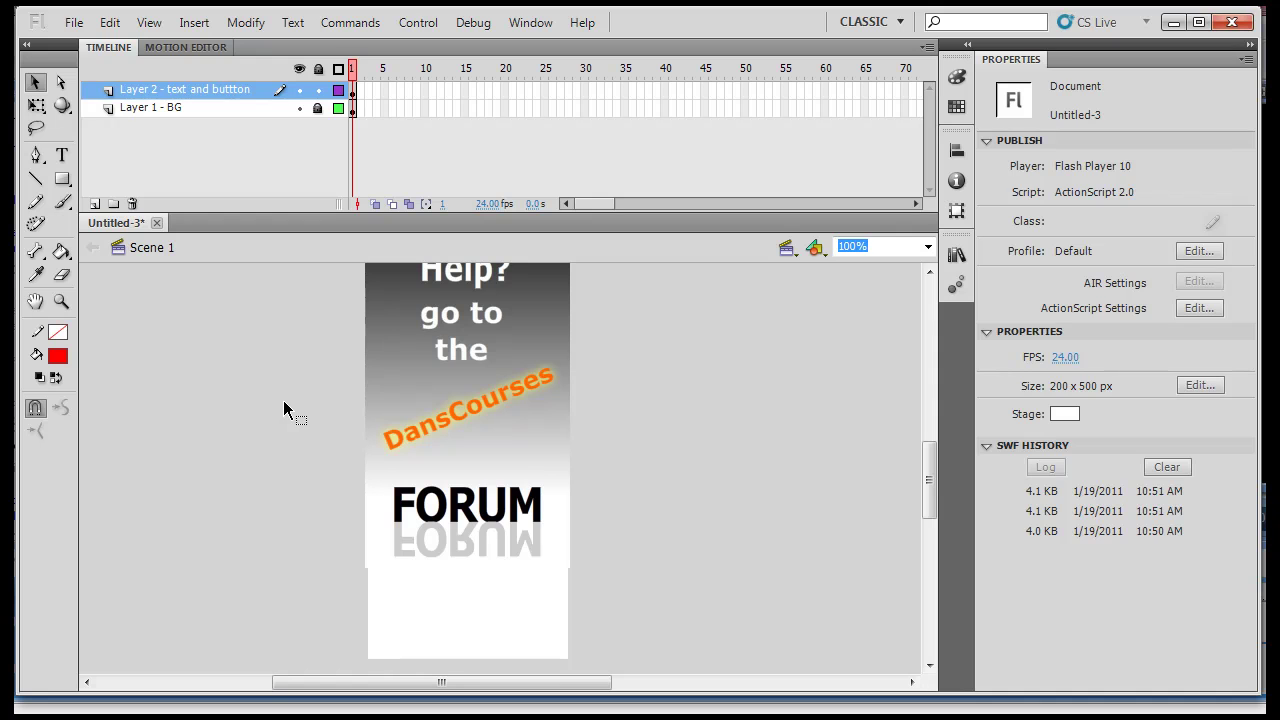
left_click(537, 528)
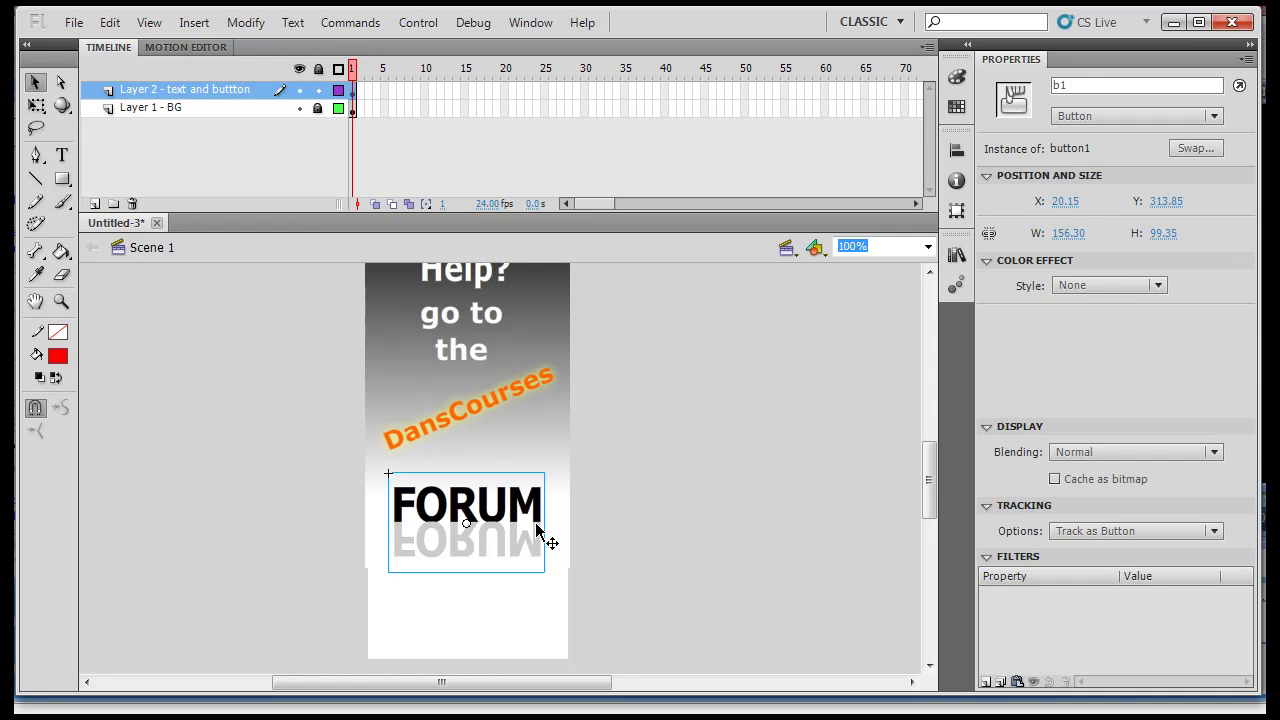
left_click(666, 522)
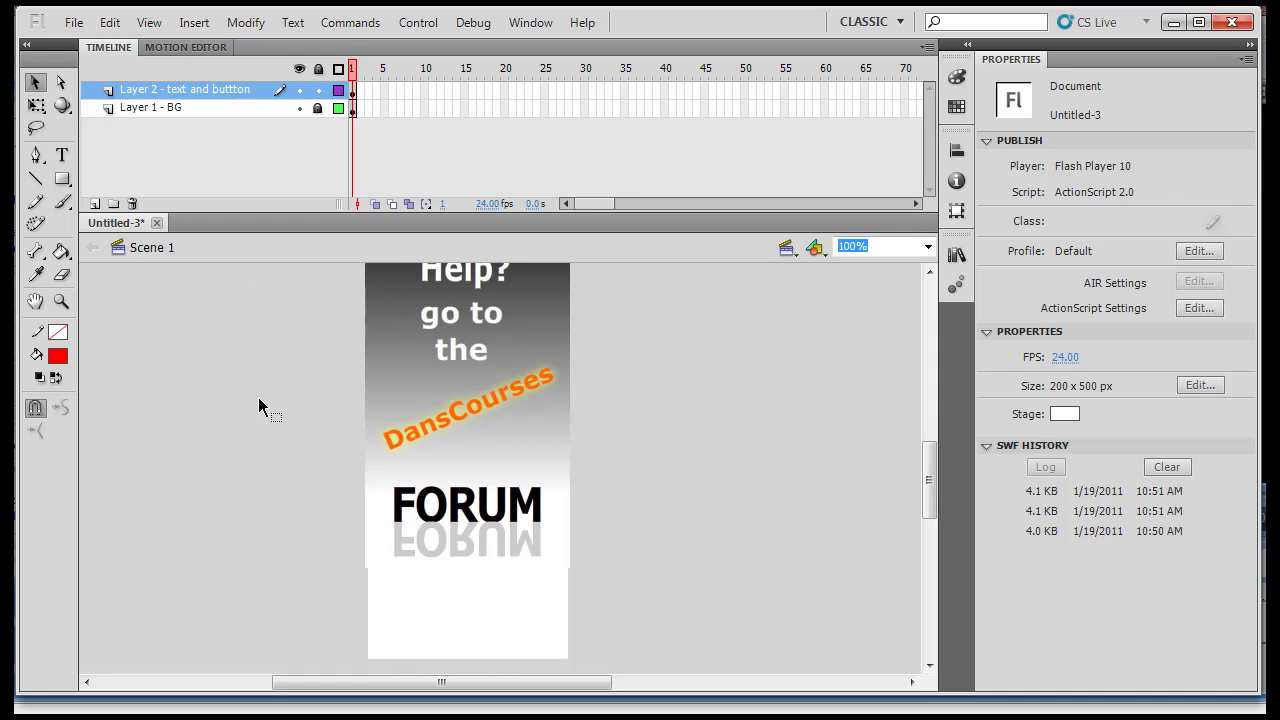
left_click(74, 22)
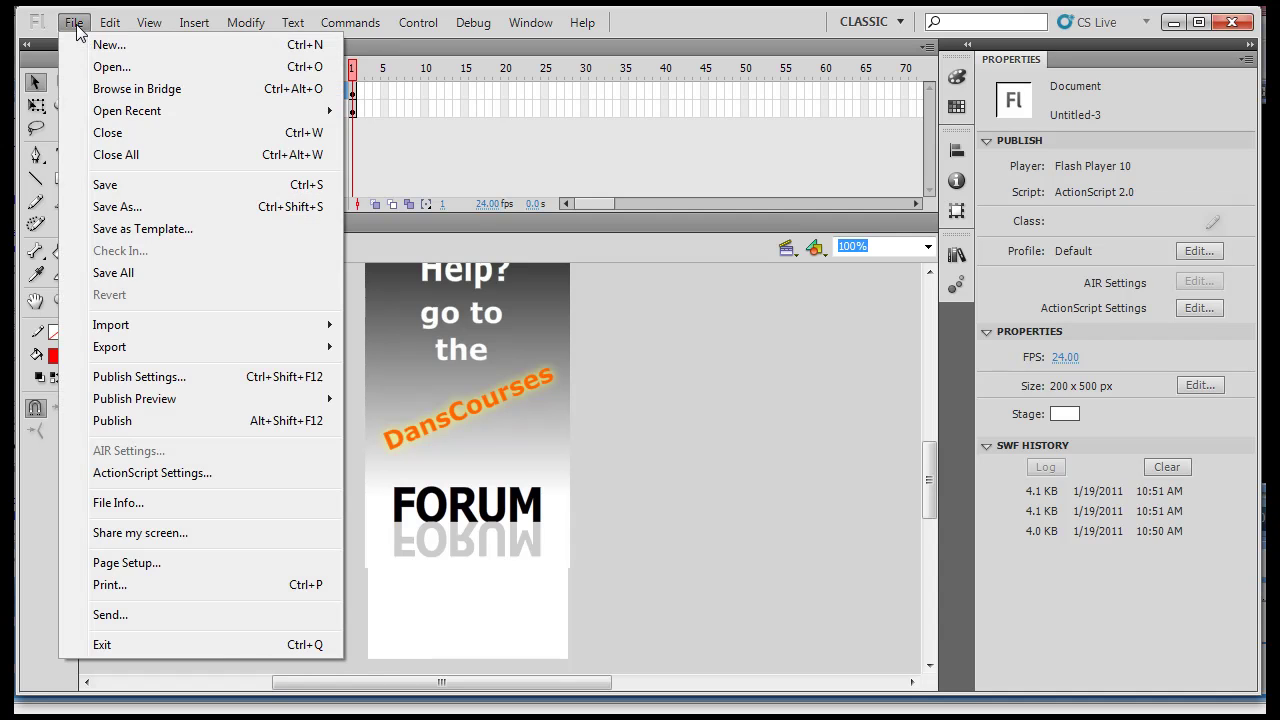
left_click(145, 380)
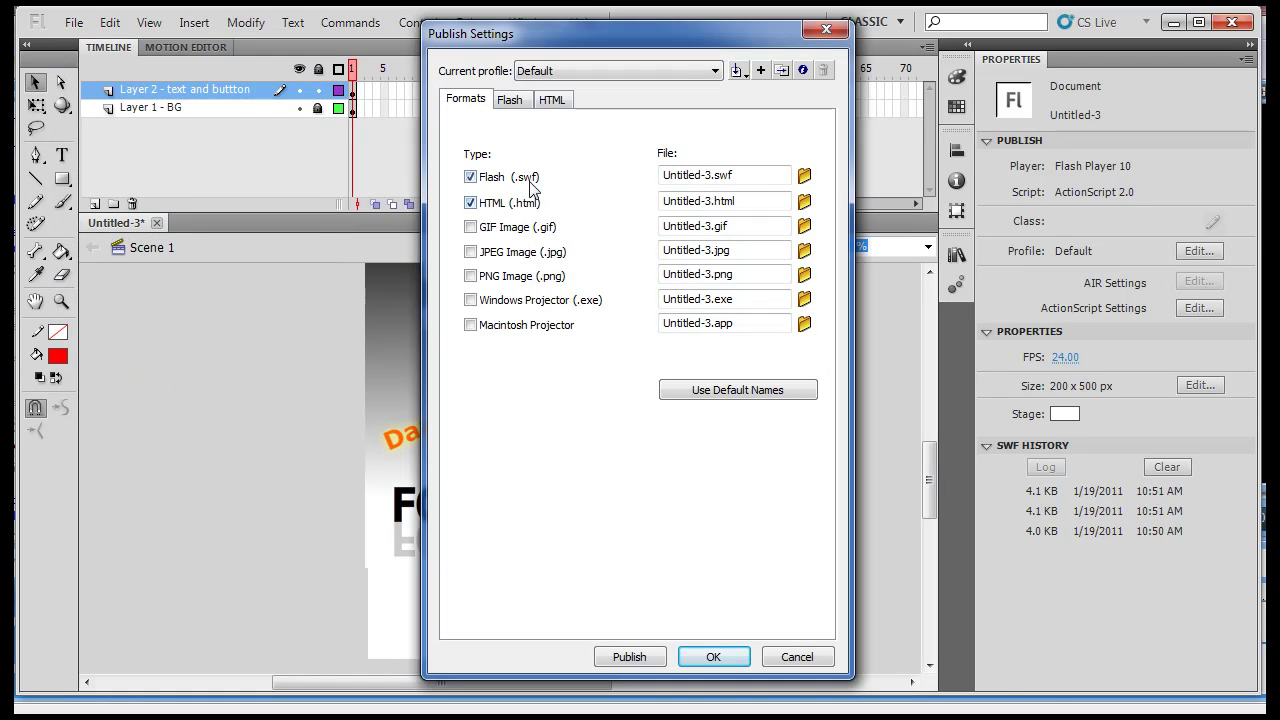
left_click(509, 102)
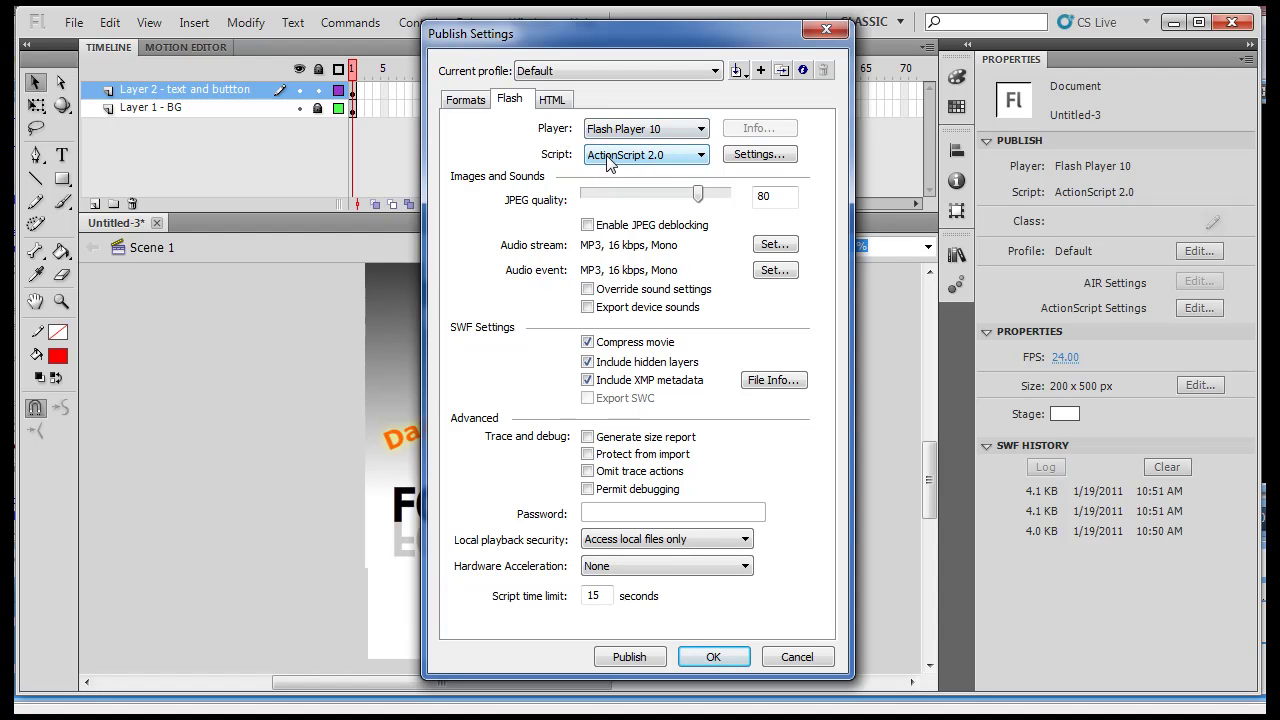
left_click(710, 657)
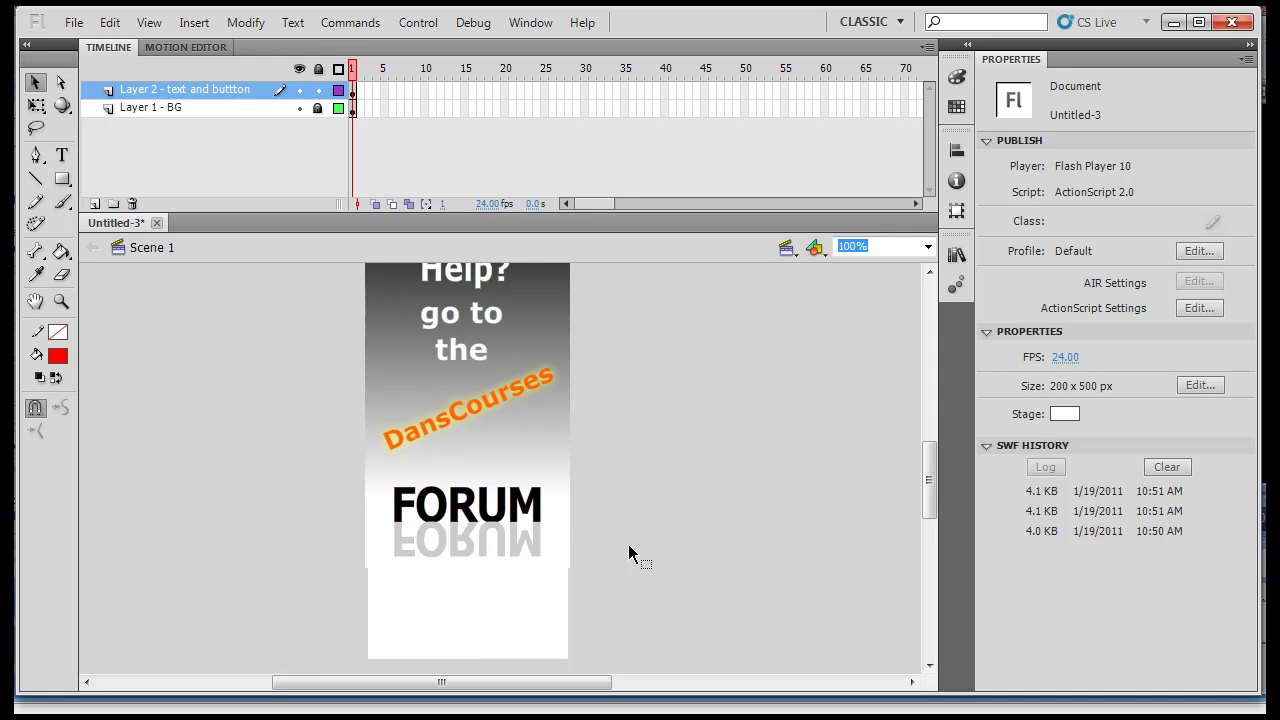
Step: Add a new top layer to the timeline and name it 'actions'
left_click(518, 501)
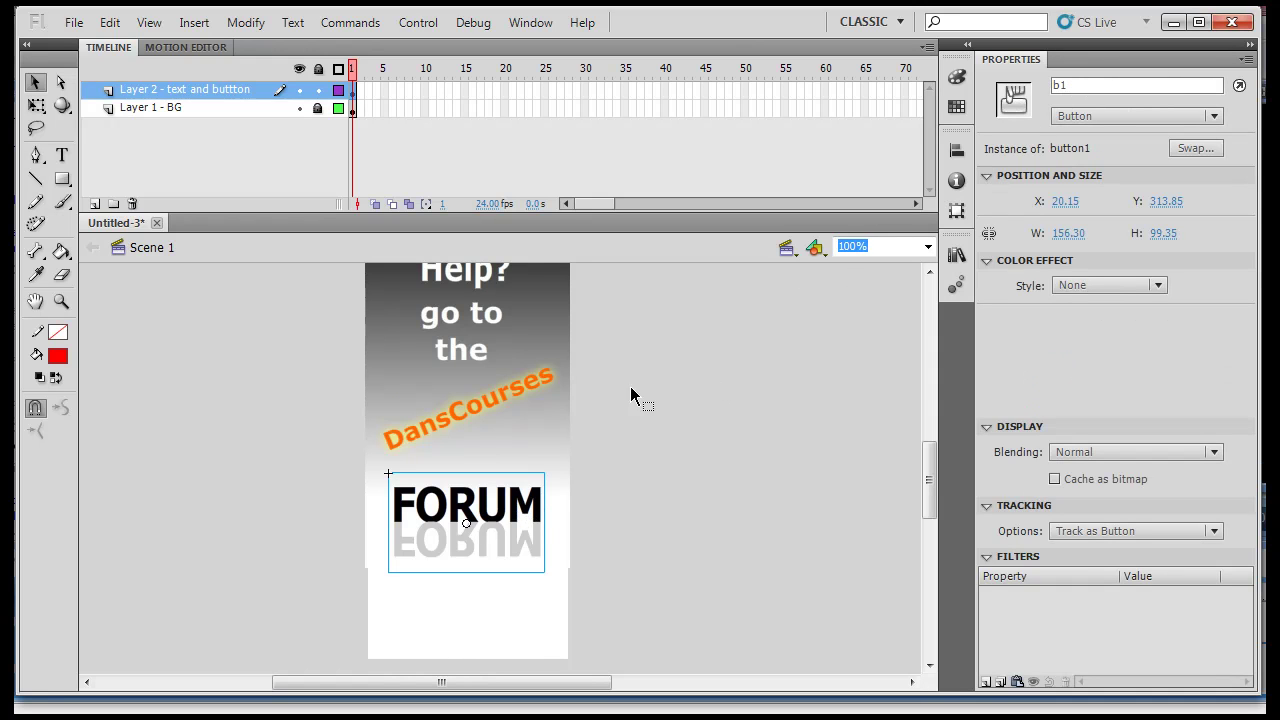
left_click(95, 203)
double_click(150, 92)
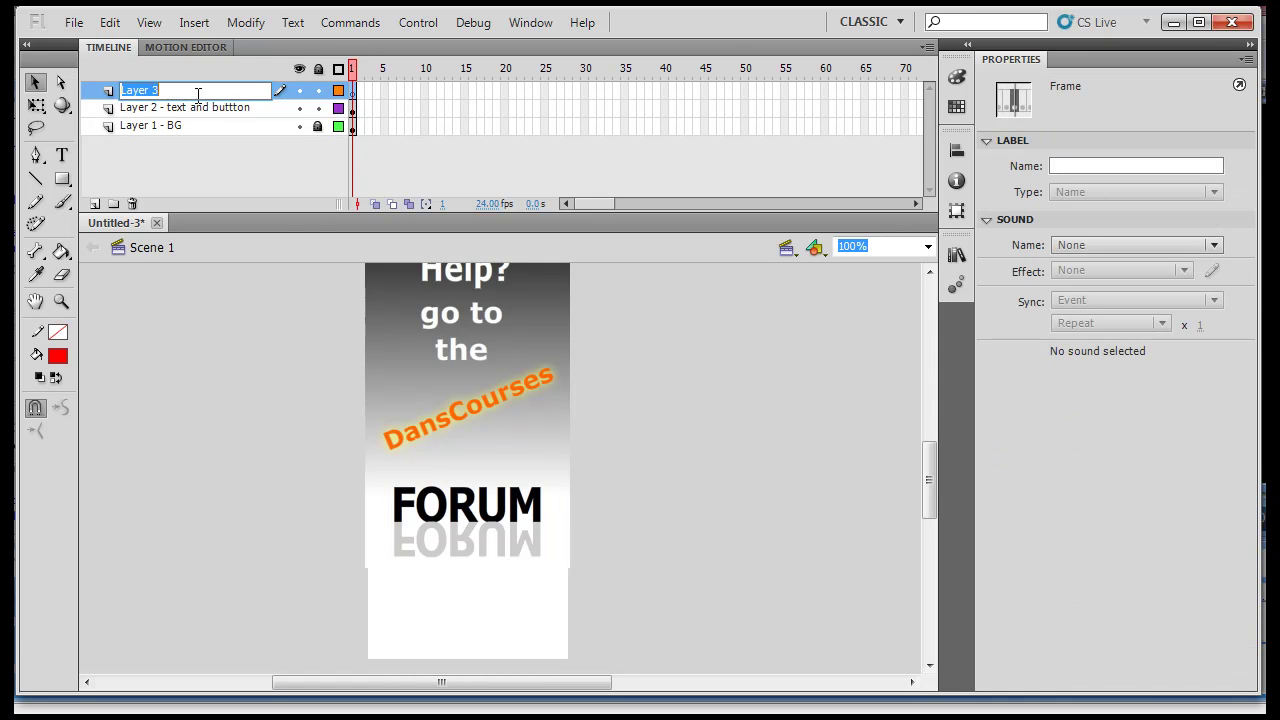
type("action")
type("s")
left_click(174, 369)
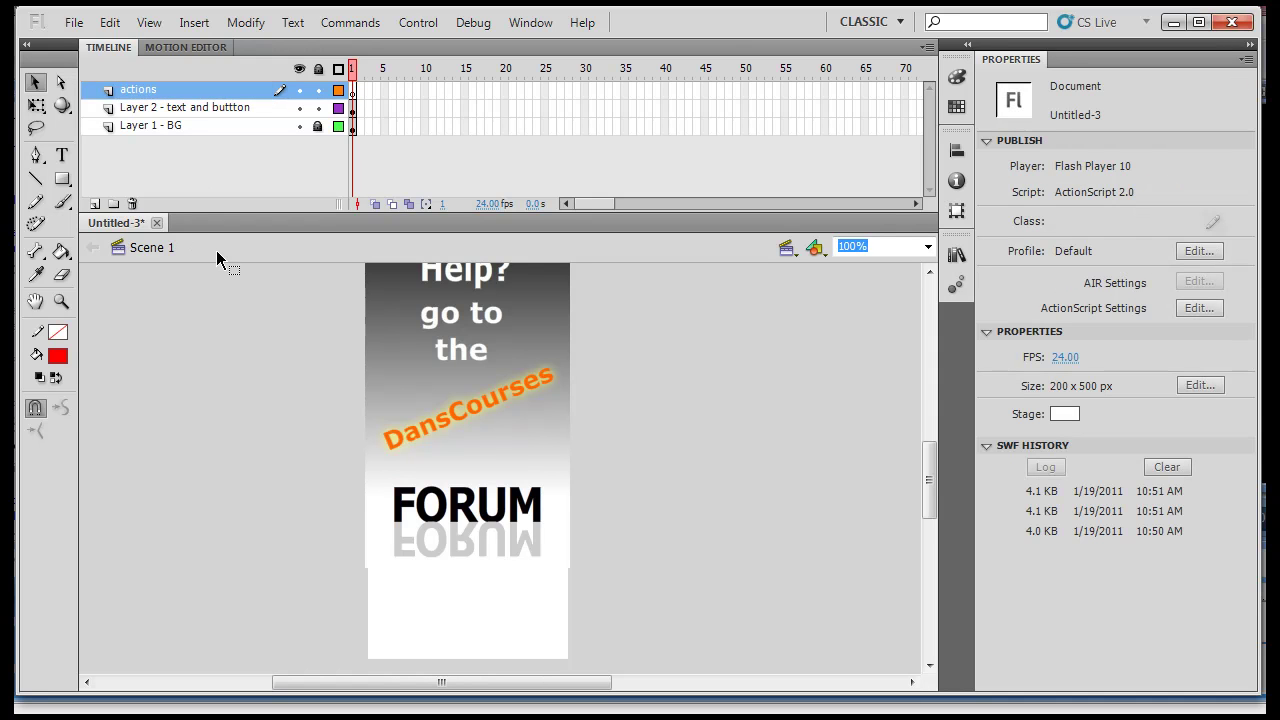
Step: Open the Actions panel from the Window menu for frame 1 of the actions layer
left_click(353, 91)
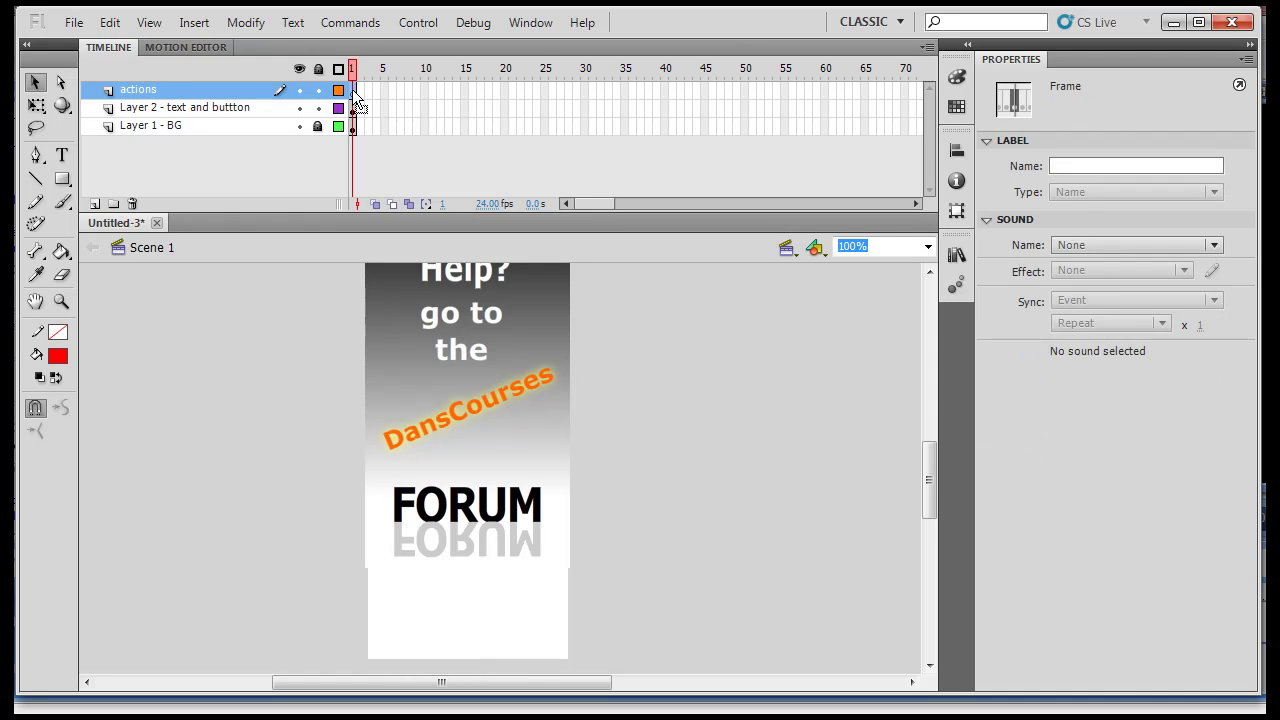
left_click(531, 24)
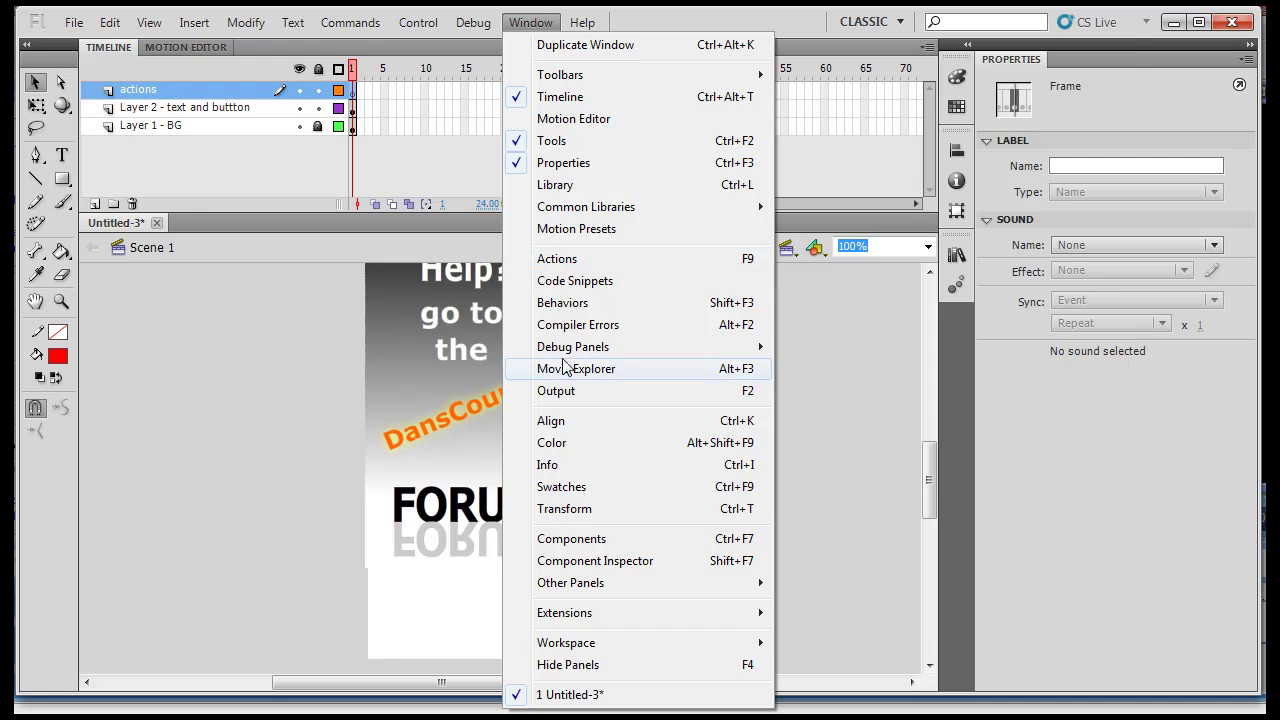
left_click(553, 262)
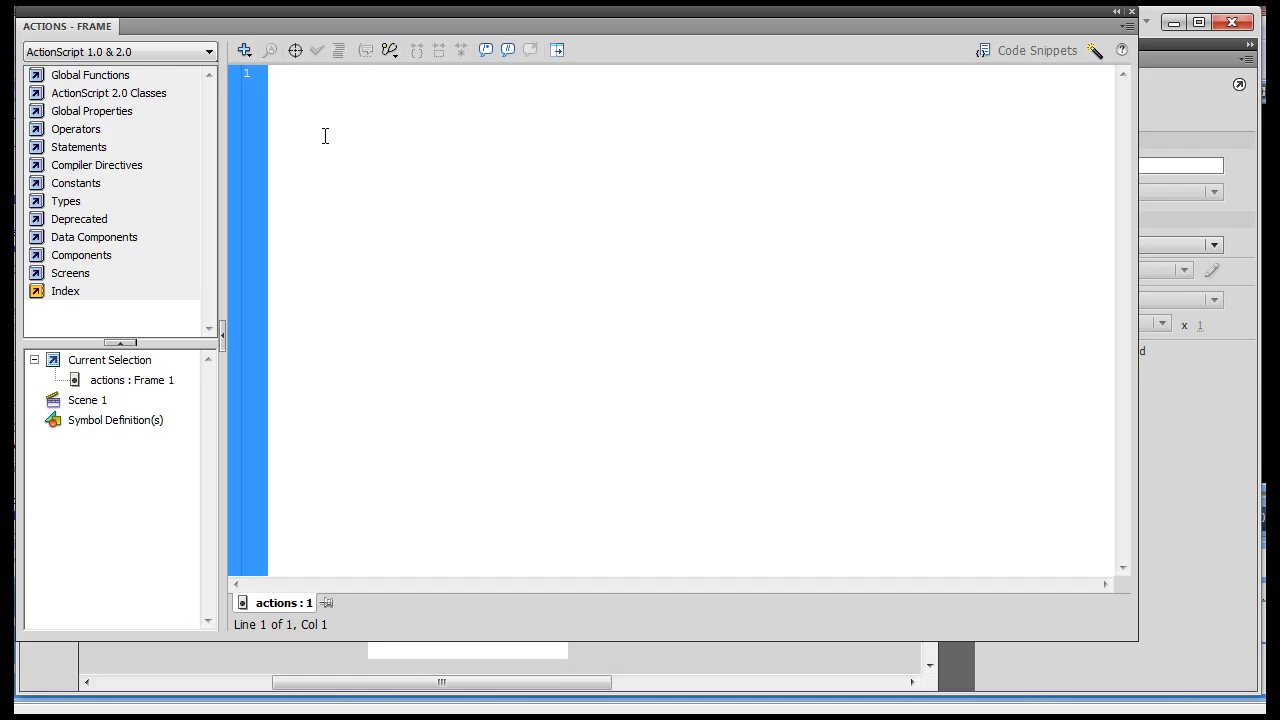
left_click(1031, 680)
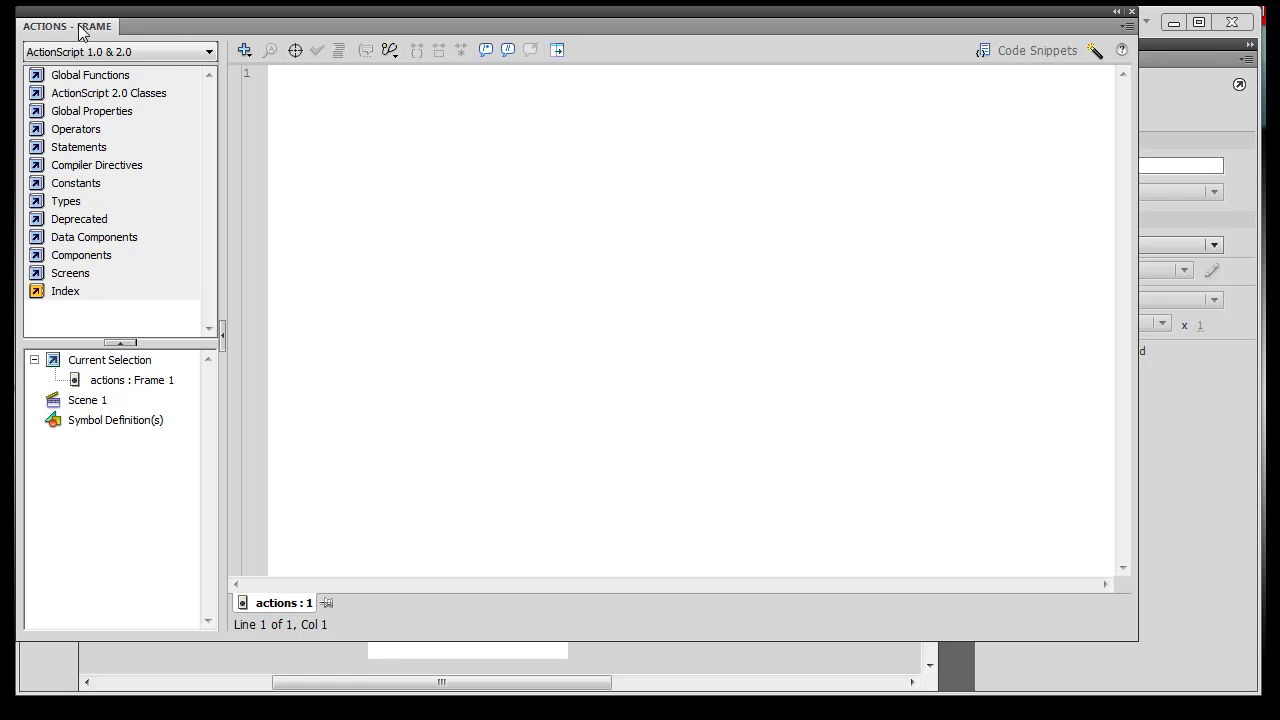
left_click(278, 30)
Step: Check the FORUM button's script, then bring the Actions panel back to frame 1's script
double_click(278, 35)
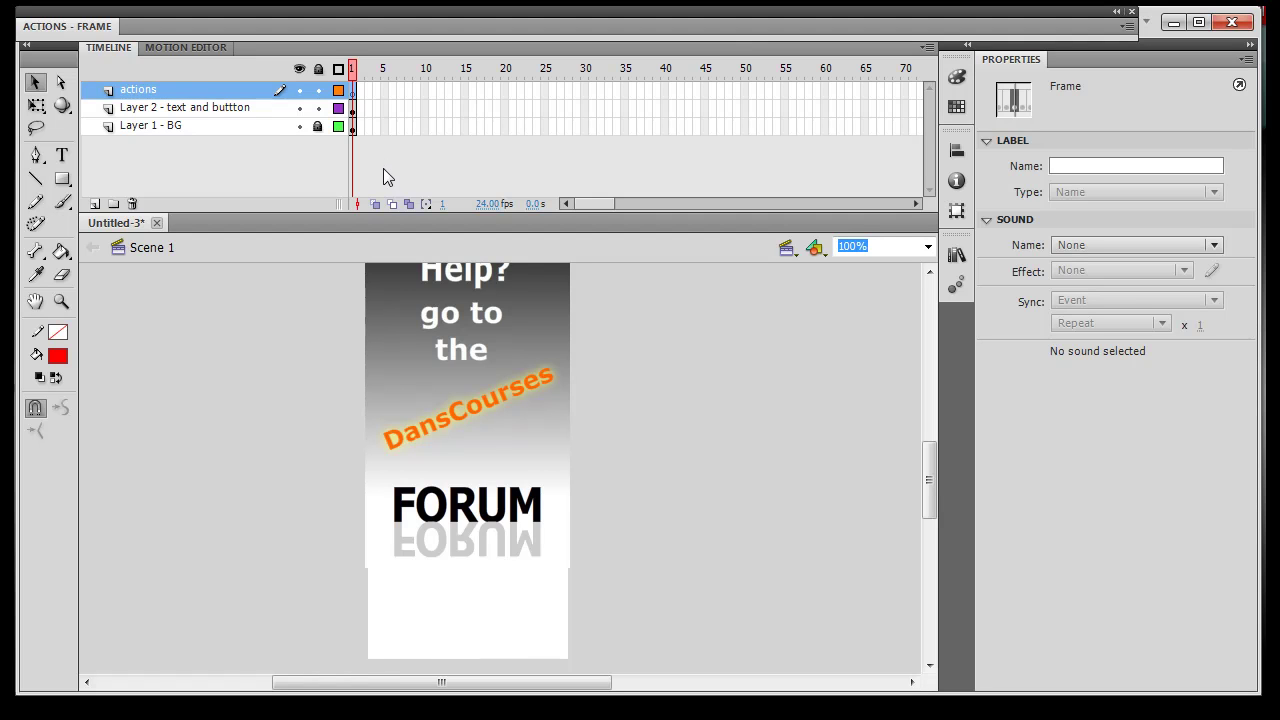
left_click(420, 511)
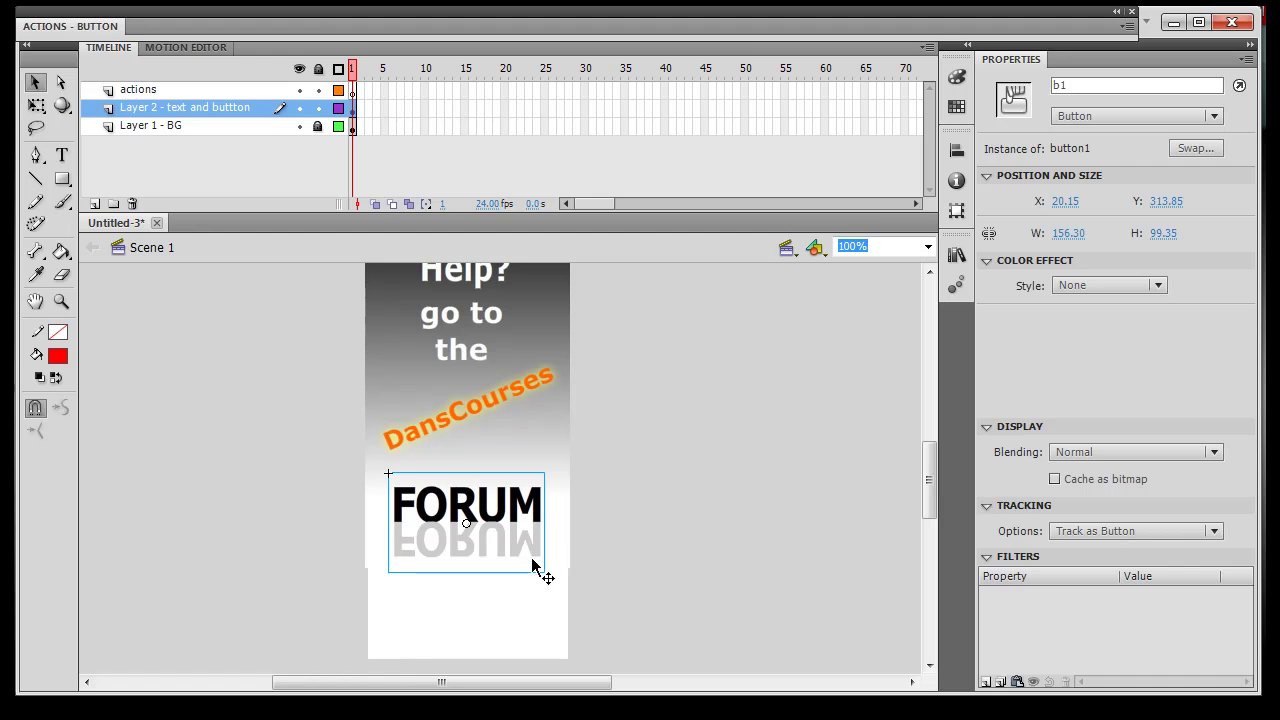
left_click(320, 28)
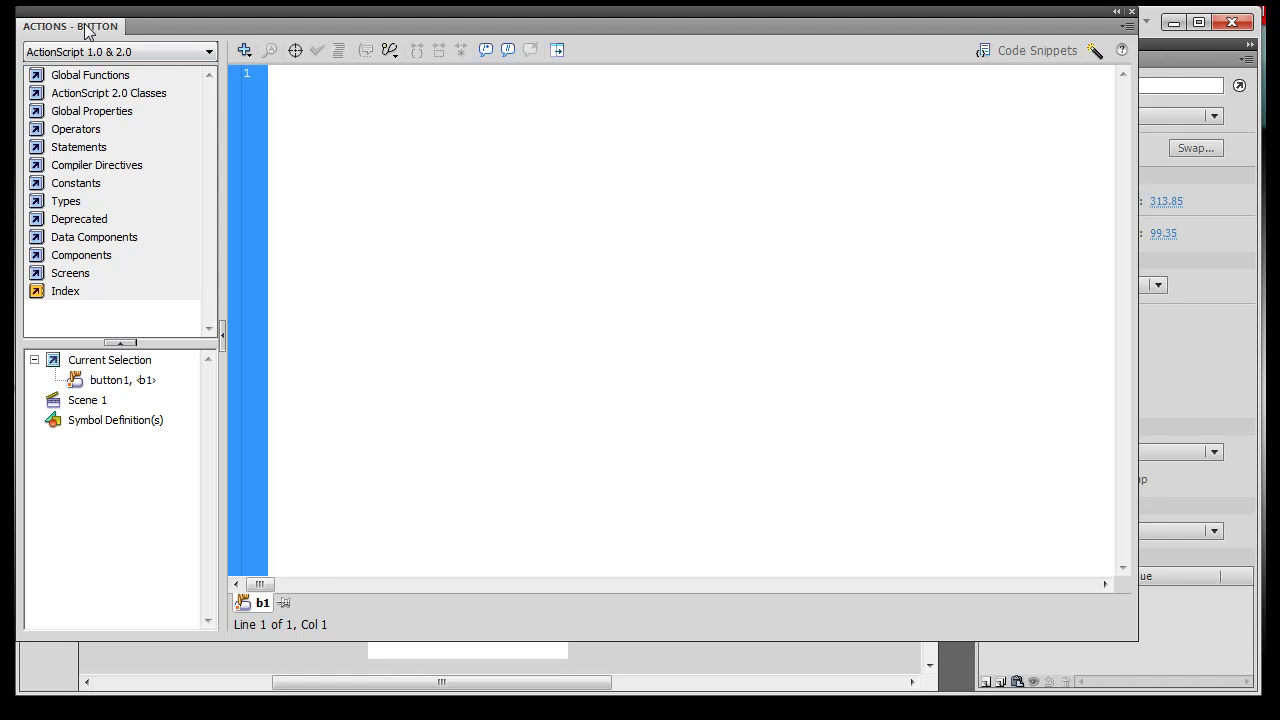
left_click(145, 27)
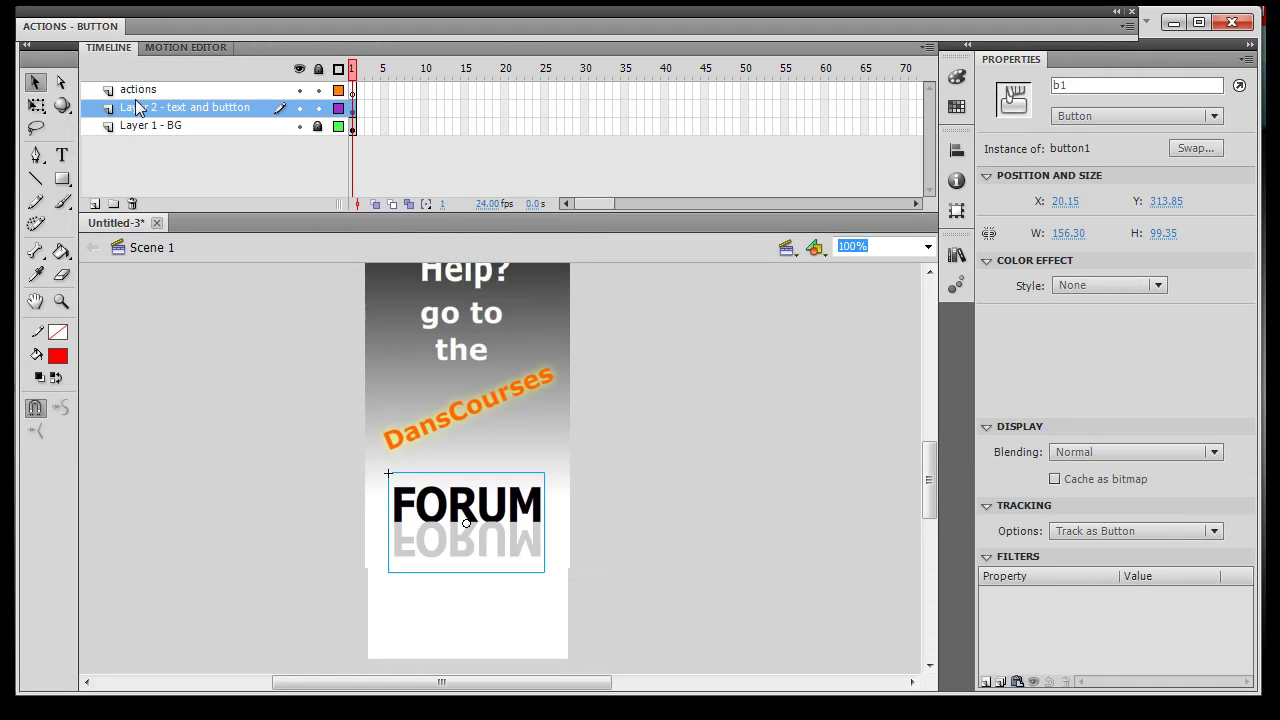
left_click(221, 94)
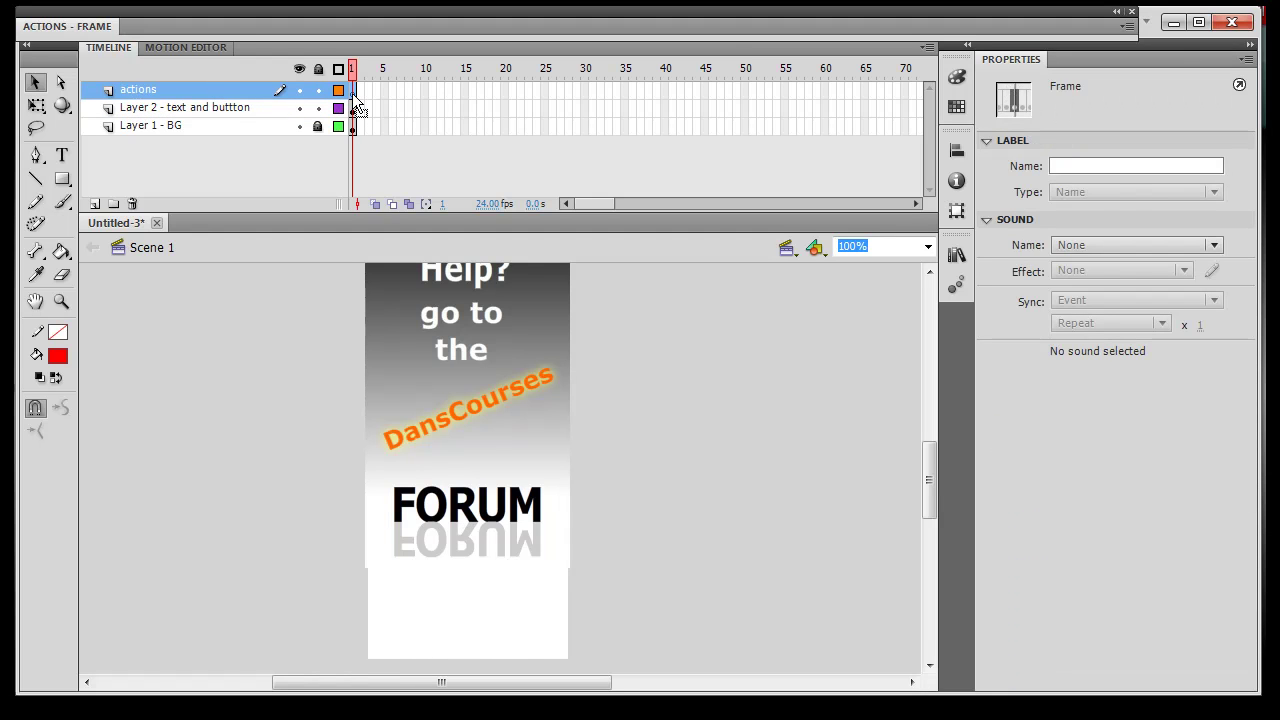
left_click(199, 33)
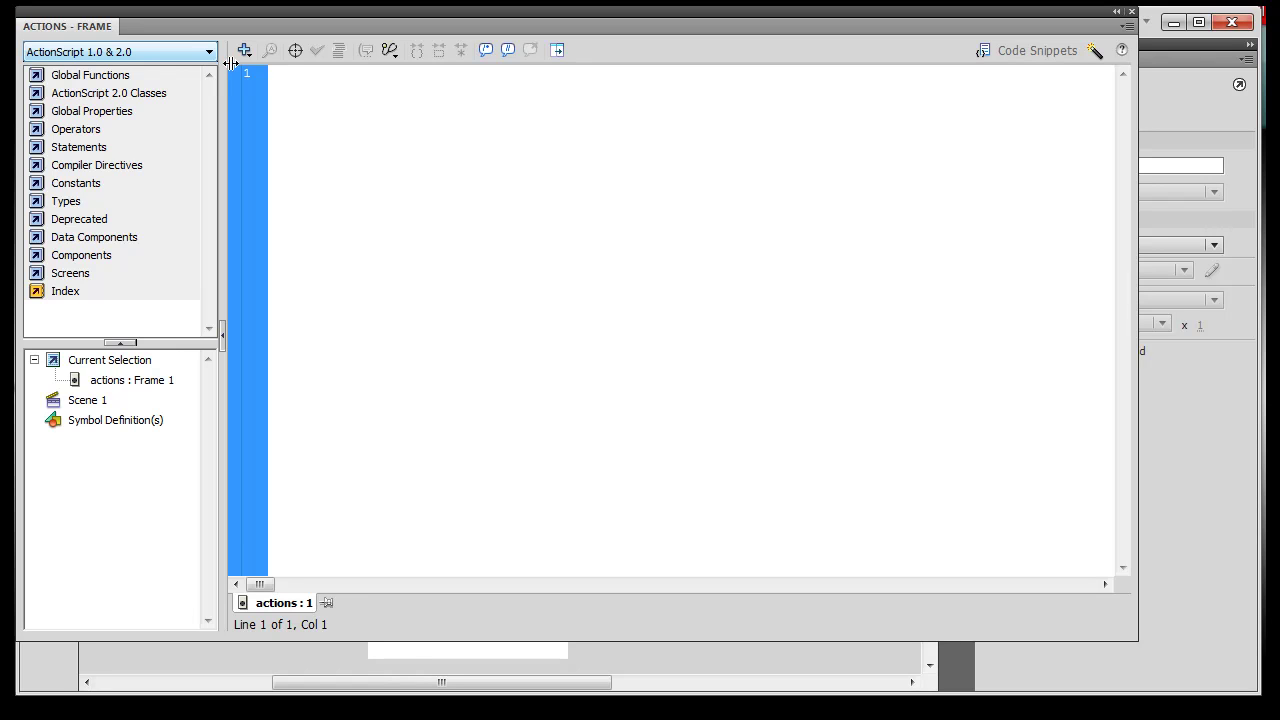
Step: Set the ActionScript editor's code font size to 18 in the Actions panel preferences
left_click(365, 120)
left_click(1127, 24)
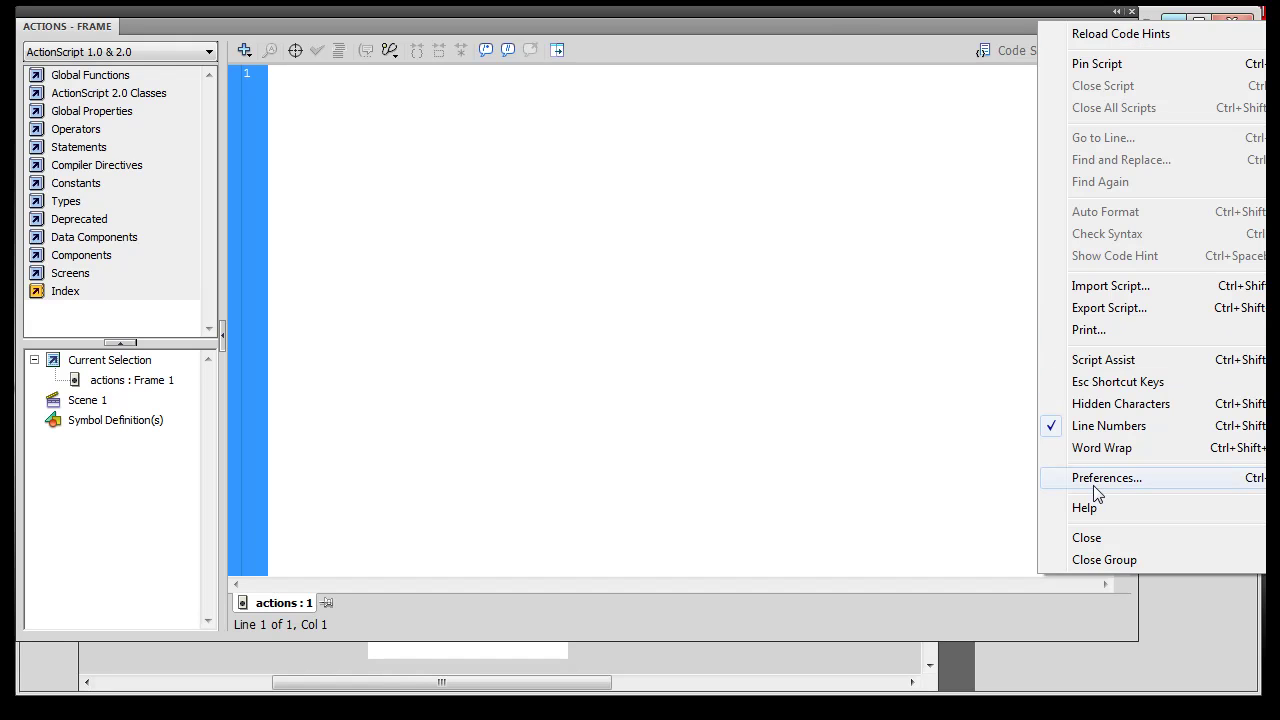
left_click(1096, 480)
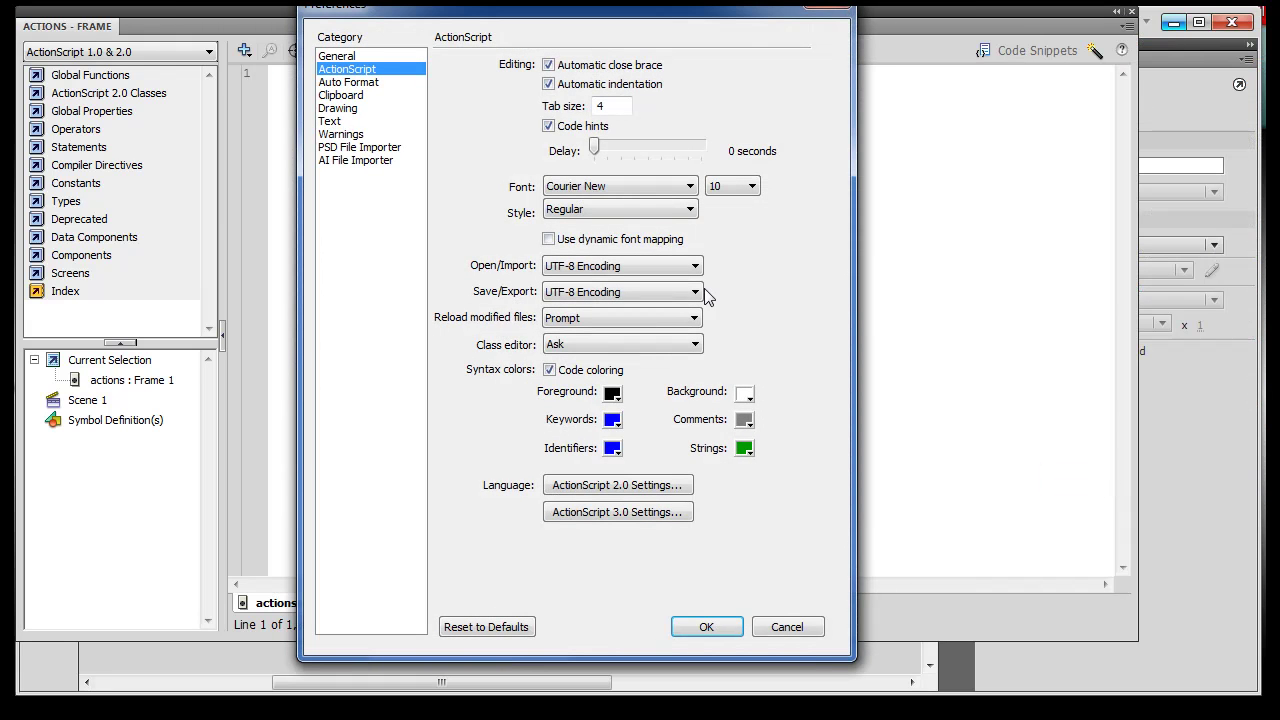
left_click(745, 186)
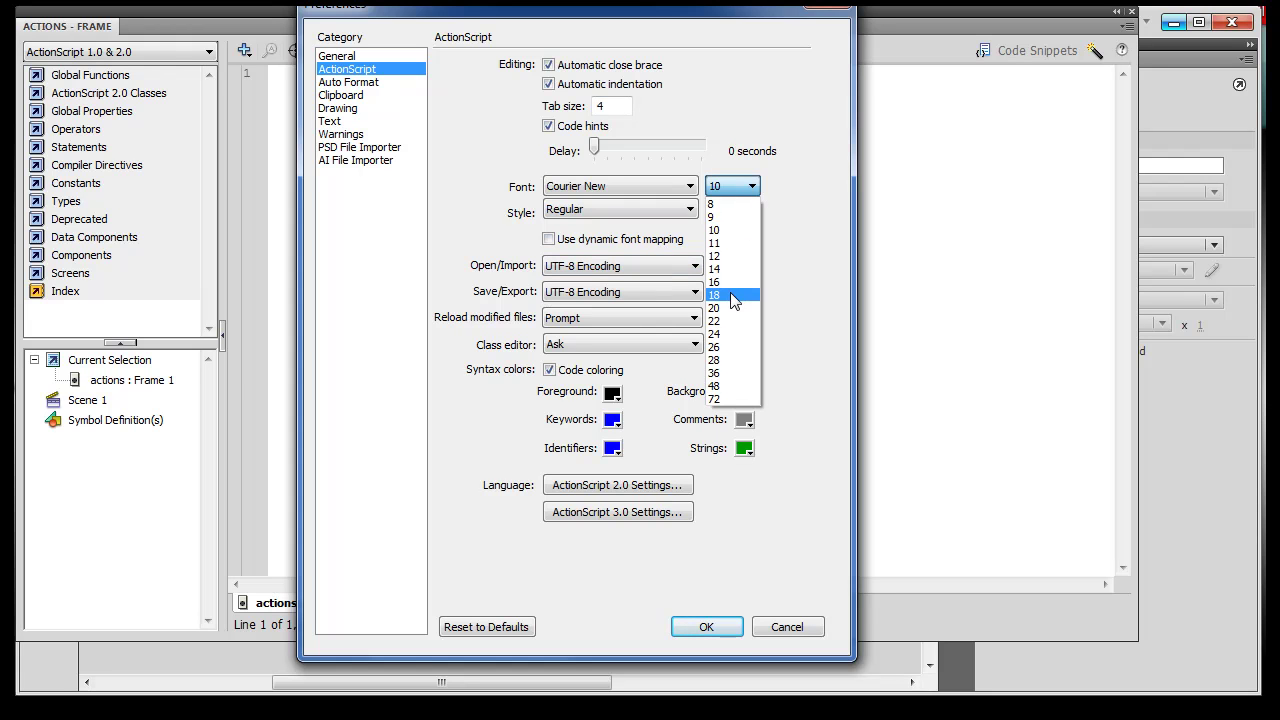
left_click(731, 295)
left_click(706, 627)
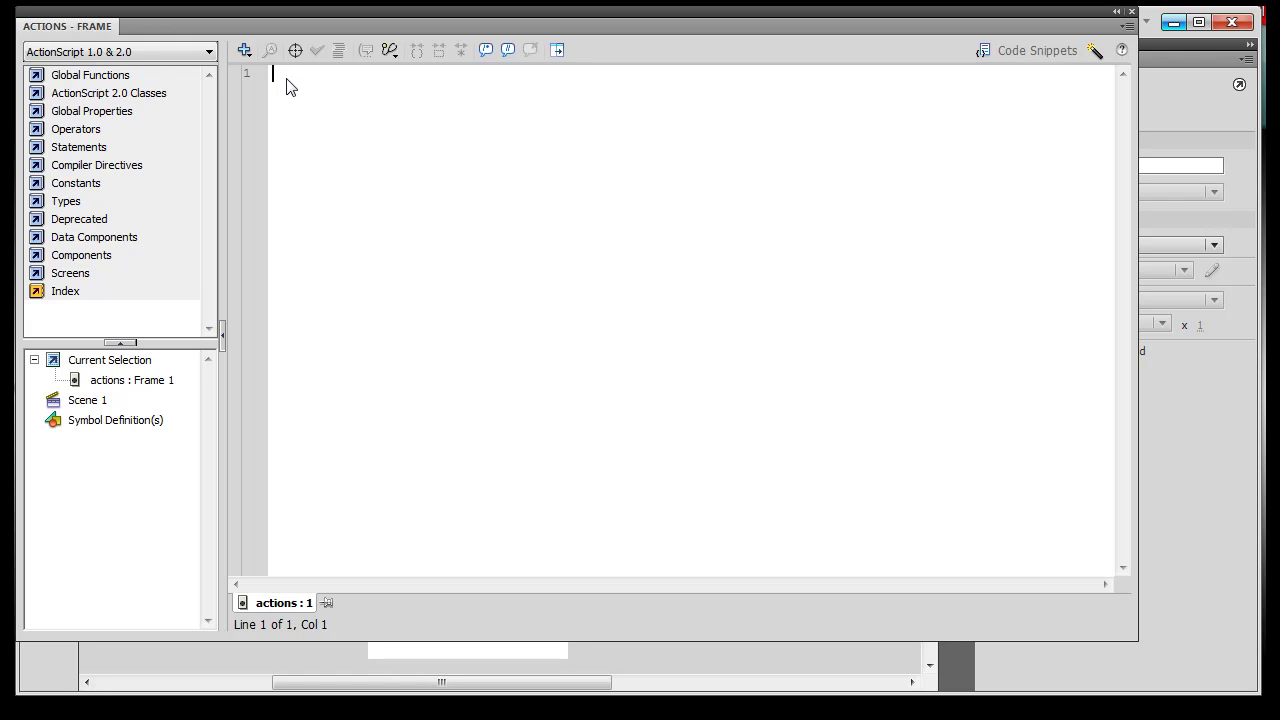
Step: Write 'b1.onPress = function()' on line 1, fixing a typo in 'function'
type("b1")
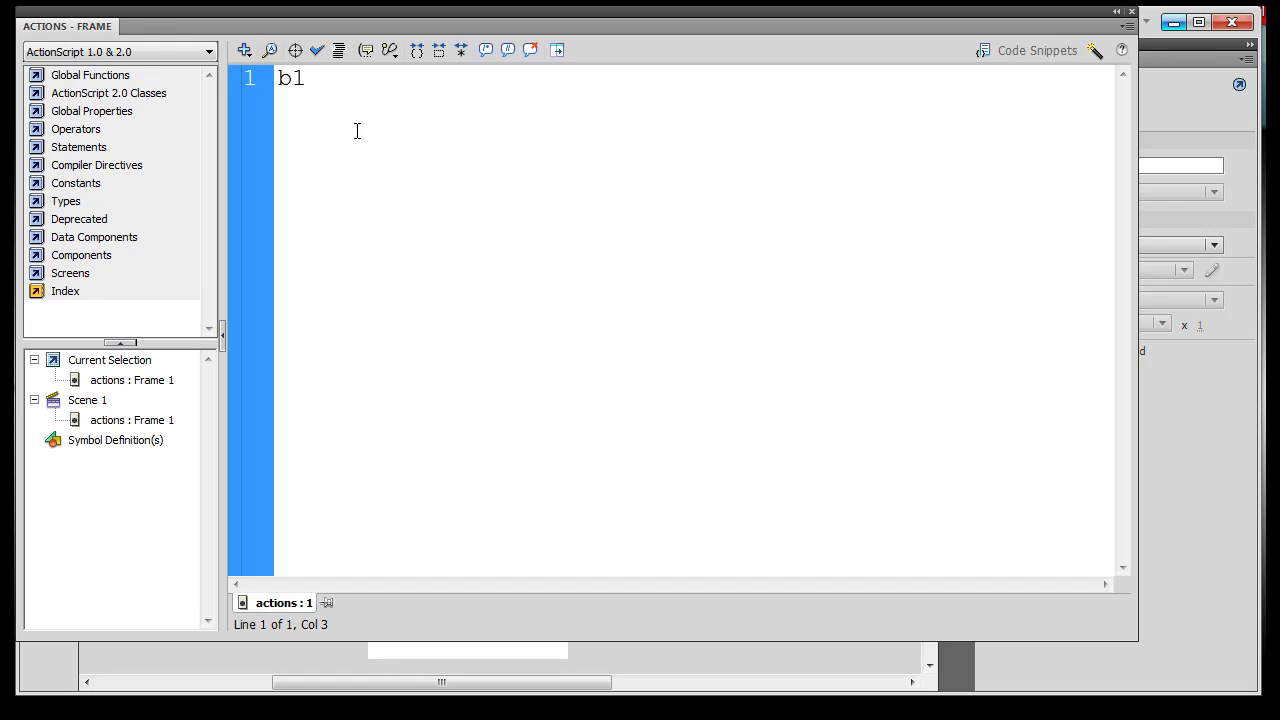
type(".")
type("onPre")
type("ss")
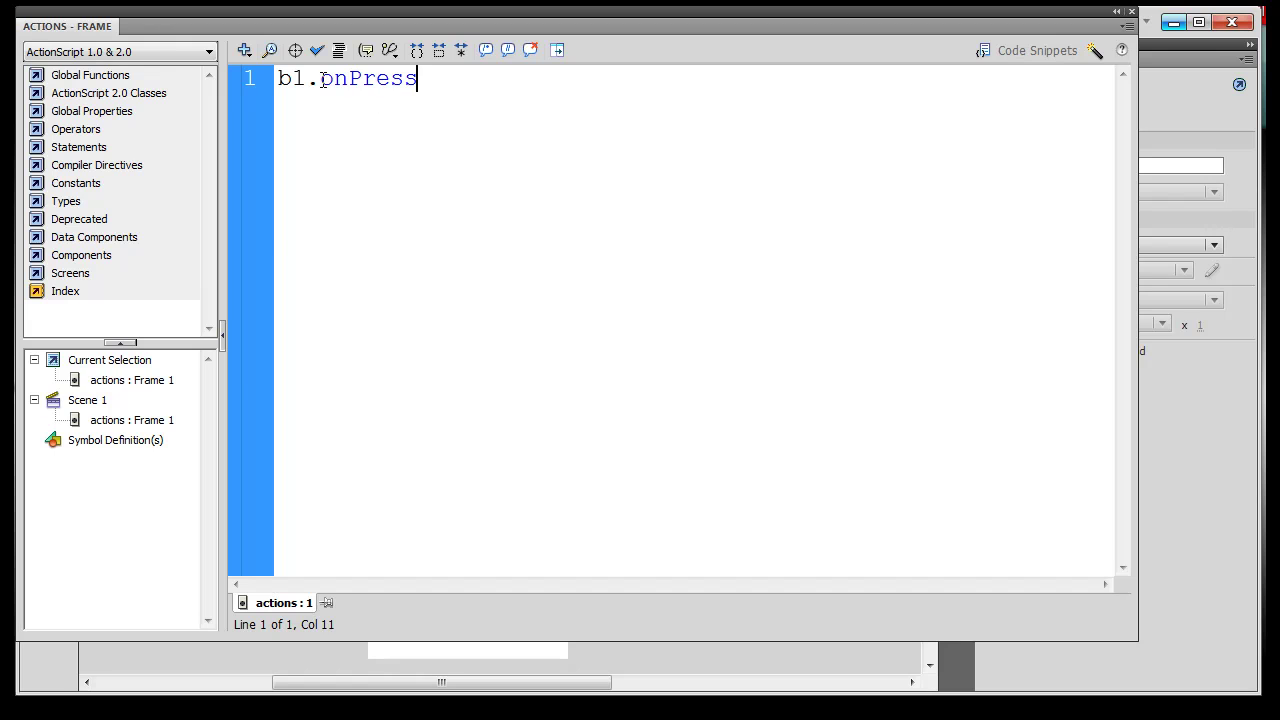
left_click_drag(320, 79, 438, 93)
left_click(438, 96)
type("= ")
type("fuim")
type("cto")
key("BackSpace")
key("BackSpace")
key("BackSpace")
key("BackSpace")
key("BackSpace")
type("n")
type("ction")
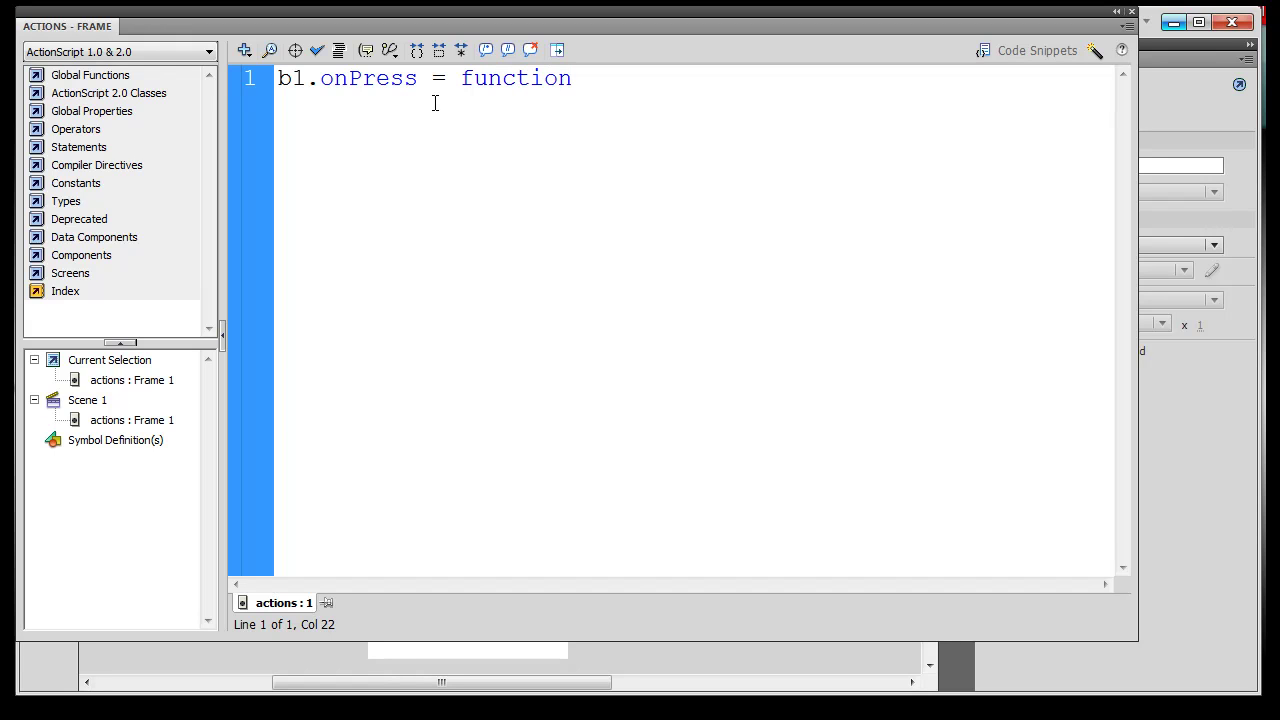
type("()")
Step: Add the function's opening and closing braces below it, removing the duplicate brace
key("Return")
type("{")
key("Return")
key("Return")
key("Return")
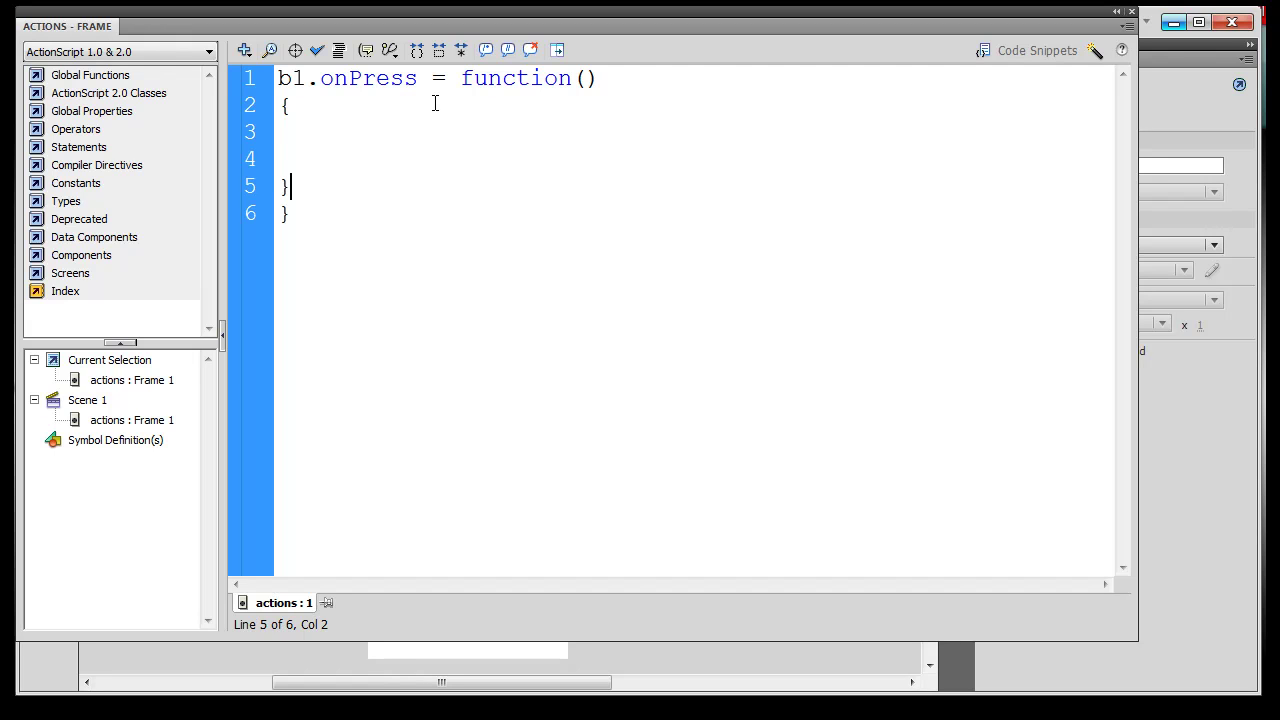
key("BackSpace")
key("BackSpace")
double_click(294, 79)
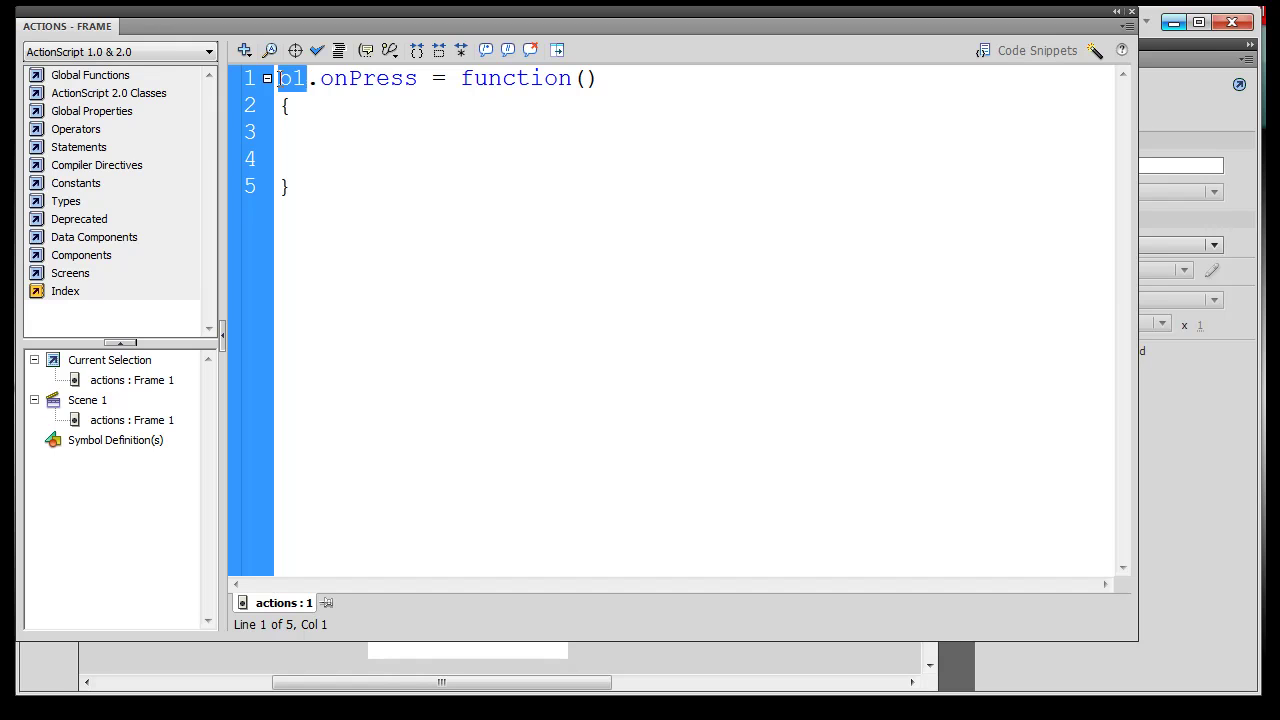
left_click(391, 175)
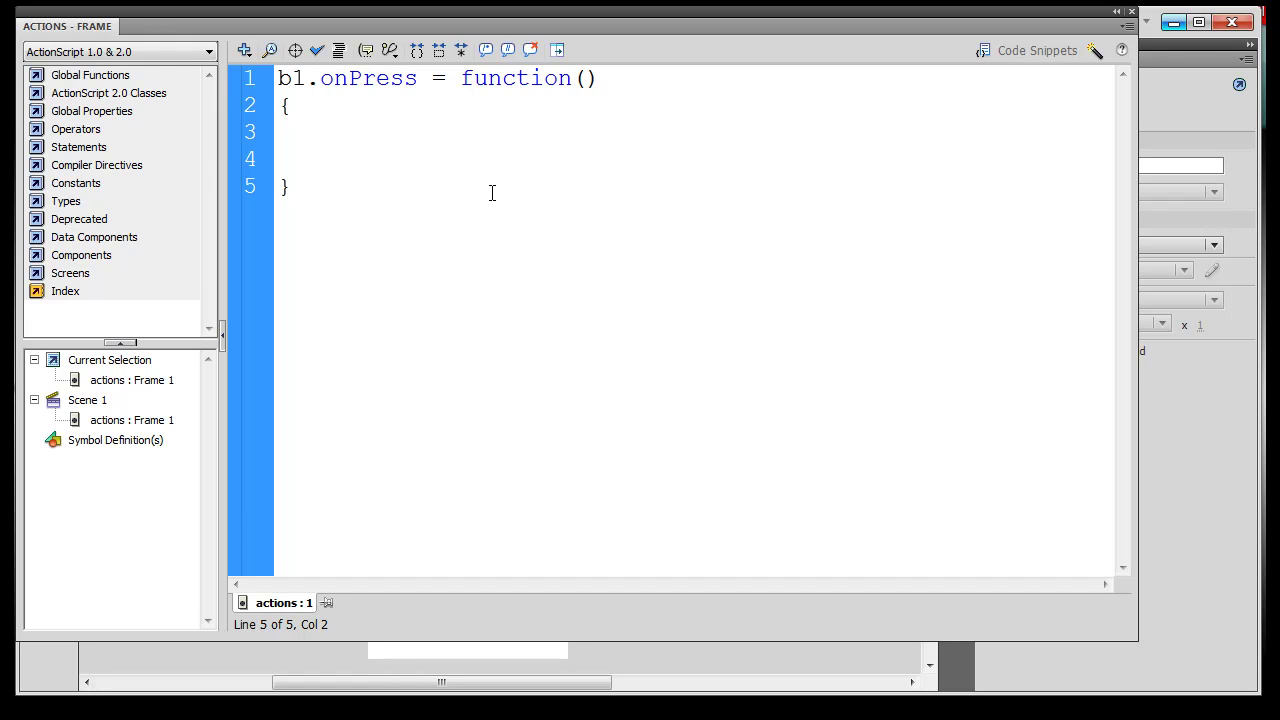
Step: Type getURL(""); inside the function body, leaving the caret between the empty quotes
left_click(306, 131)
double_click(289, 106)
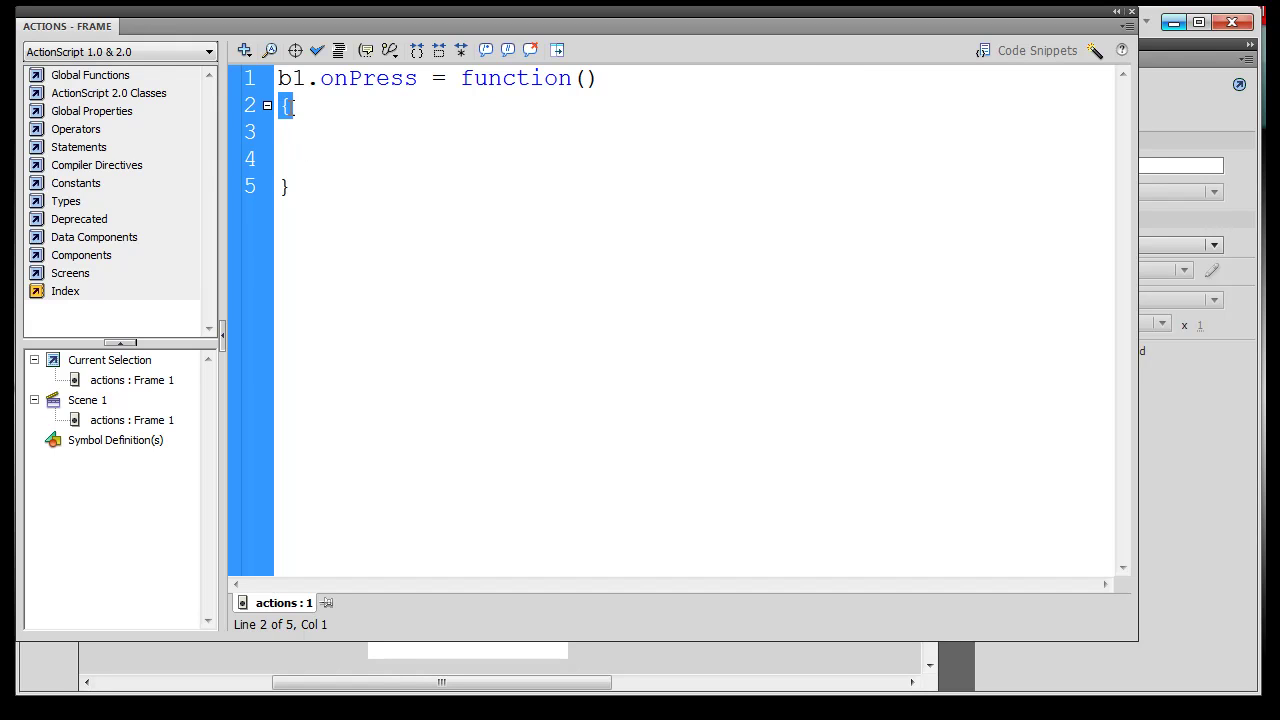
double_click(284, 187)
left_click(315, 125)
type("getU")
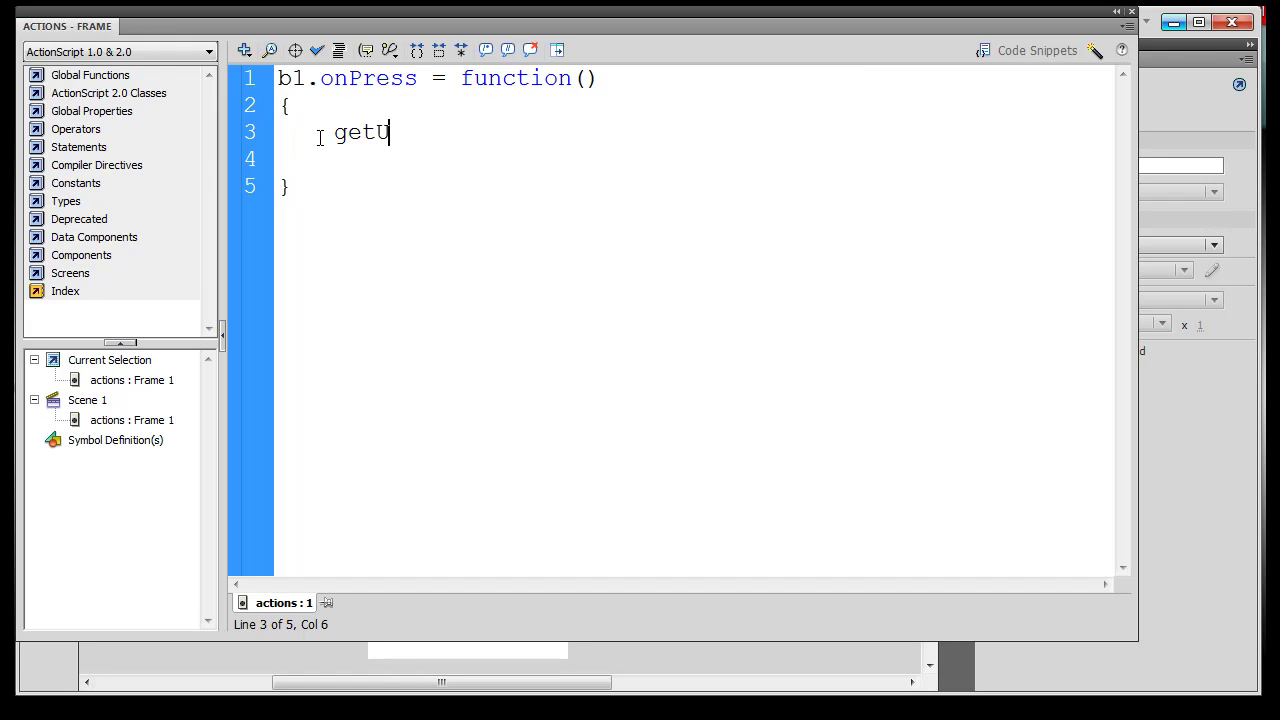
type("RL")
type("(")
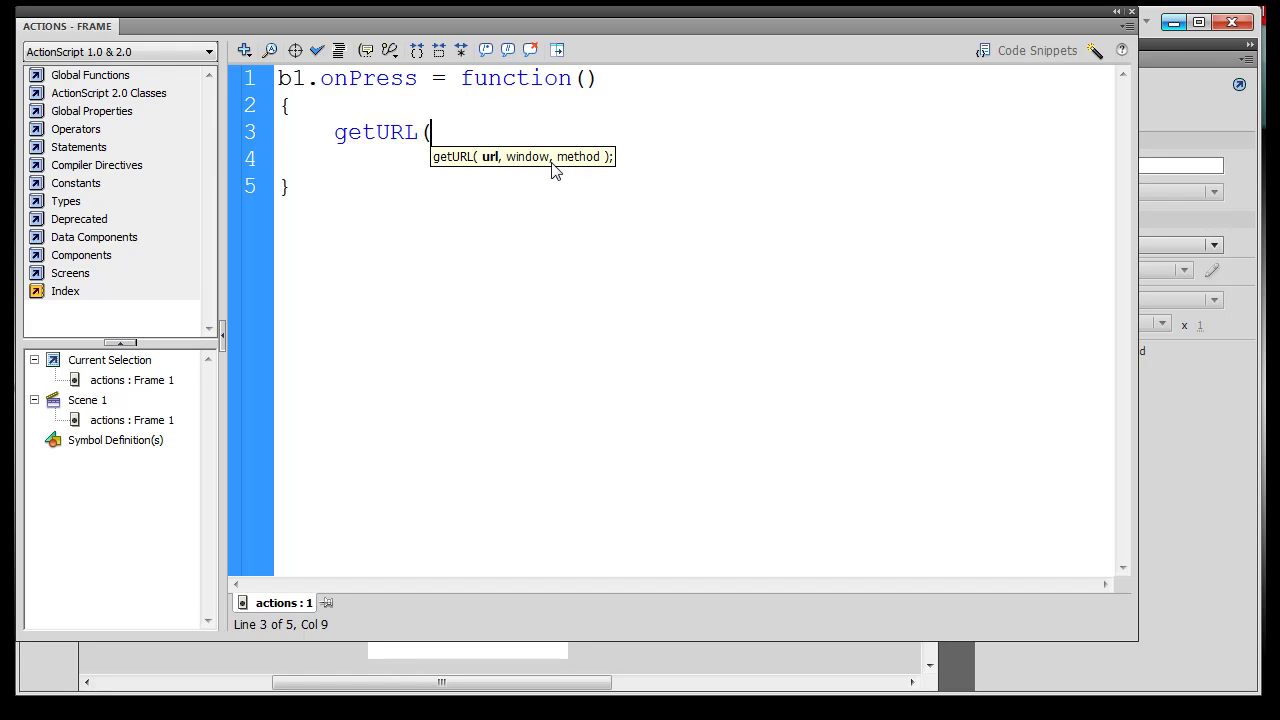
type(")")
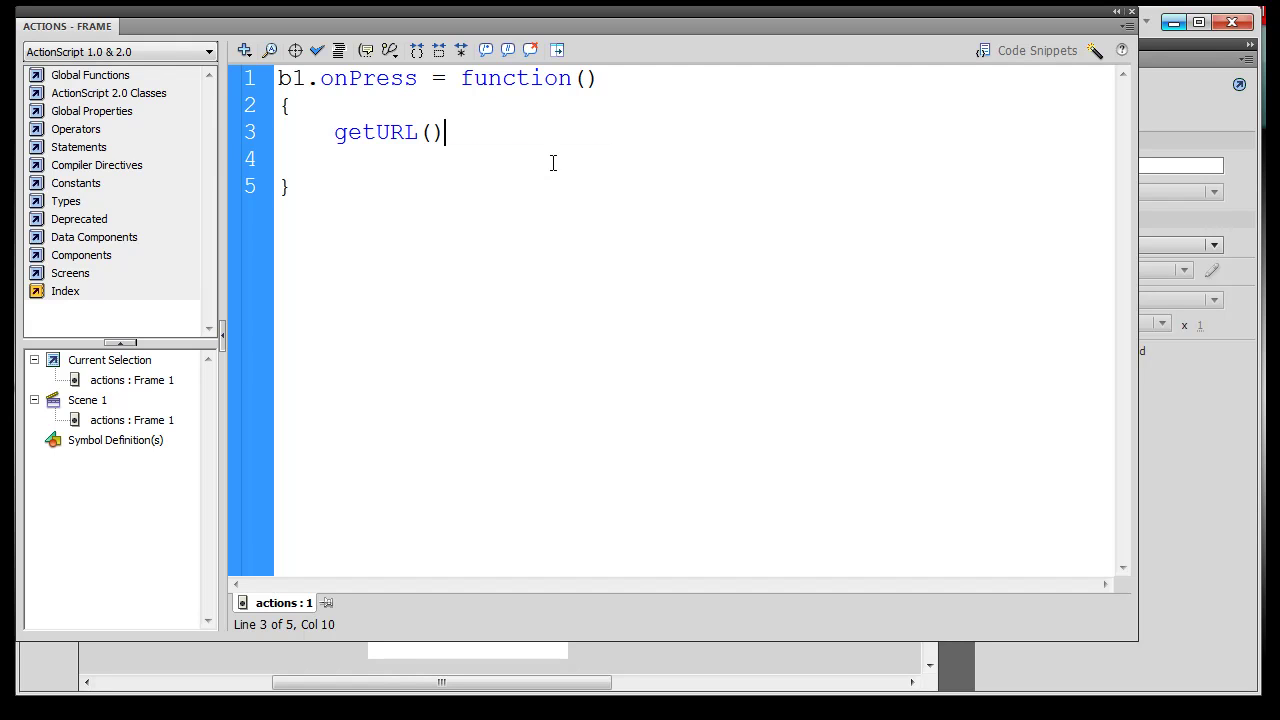
type(";")
type("\"\"")
key("Left")
Step: Copy the DansCourses forum URL from Internet Explorer and paste it between getURL's quotes
left_click(340, 715)
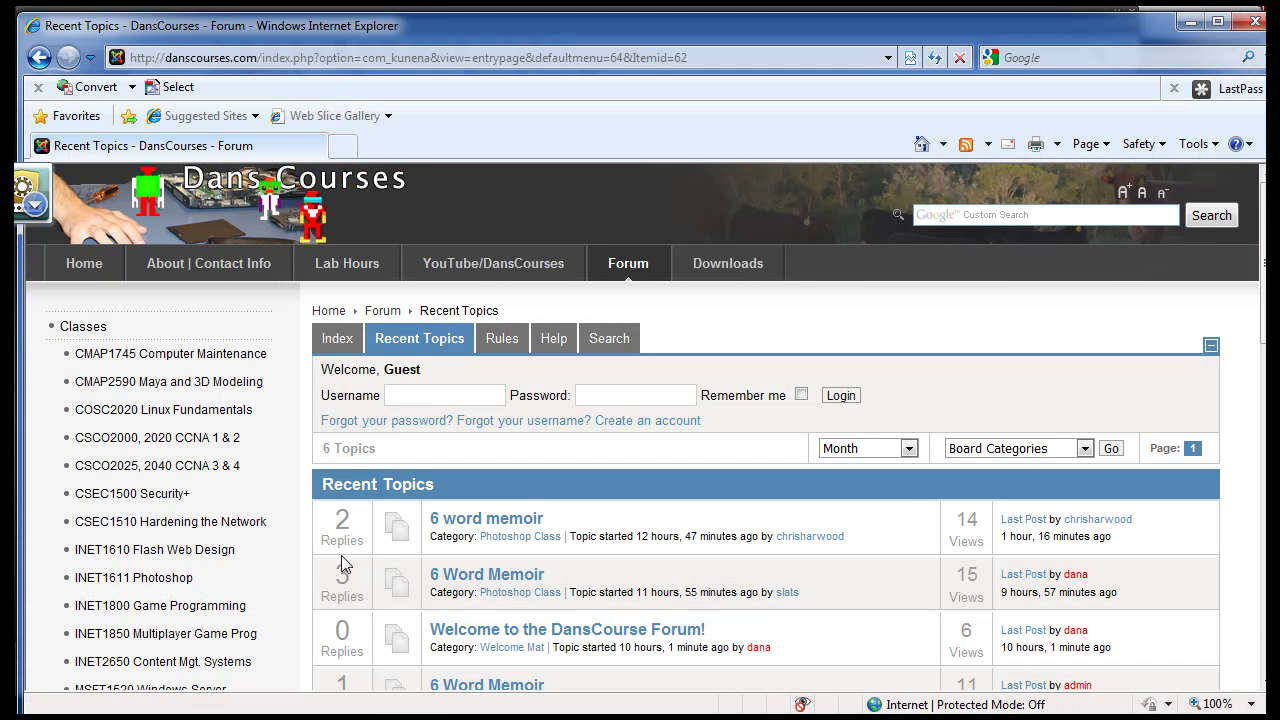
left_click(637, 278)
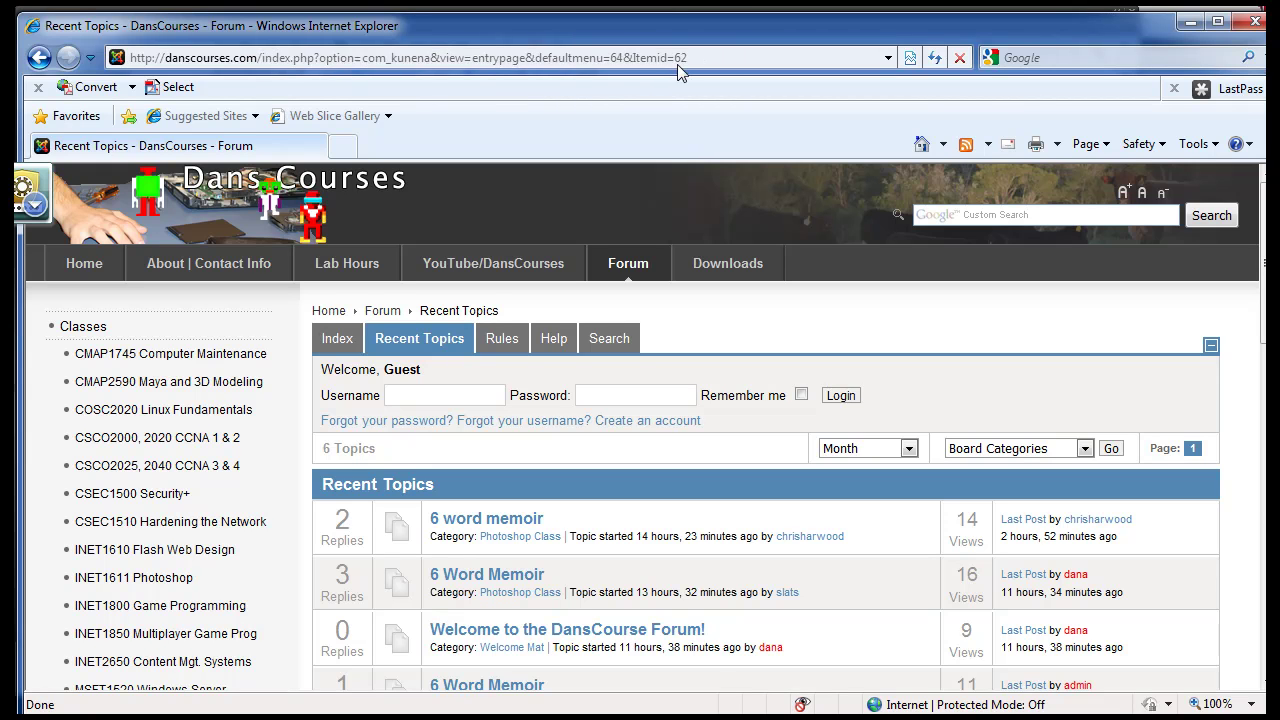
left_click(716, 57)
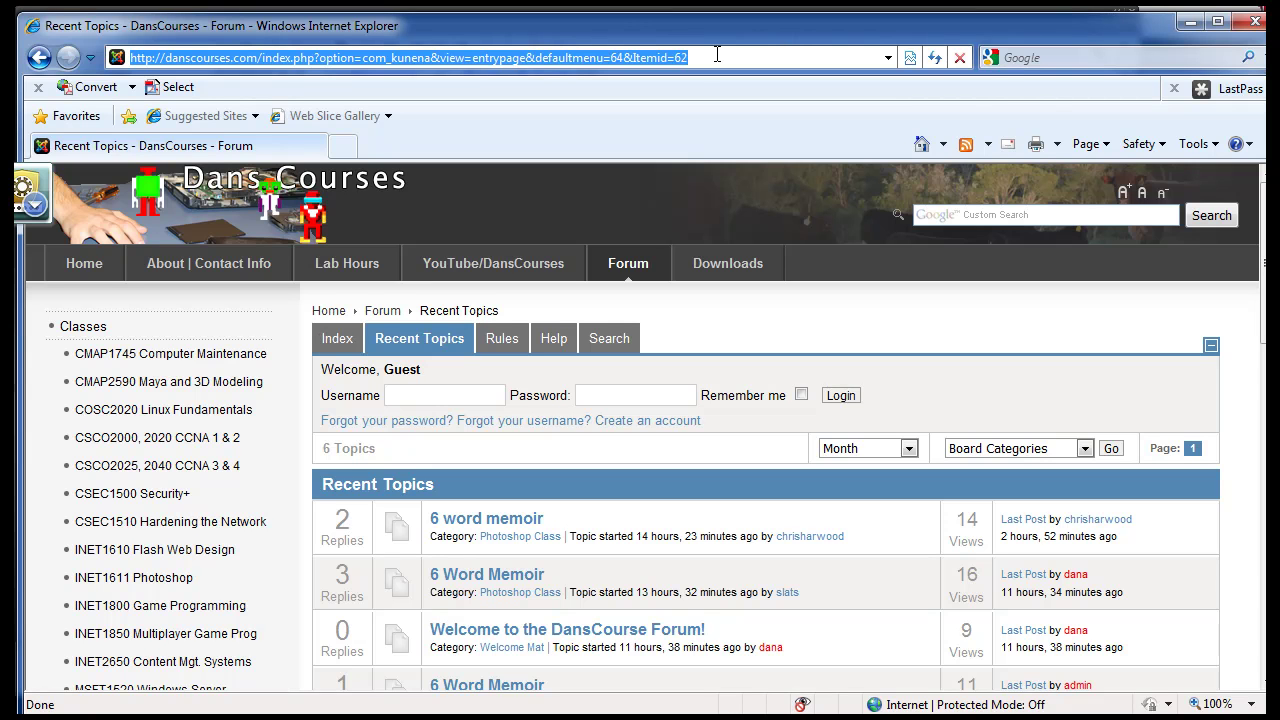
left_click(580, 704)
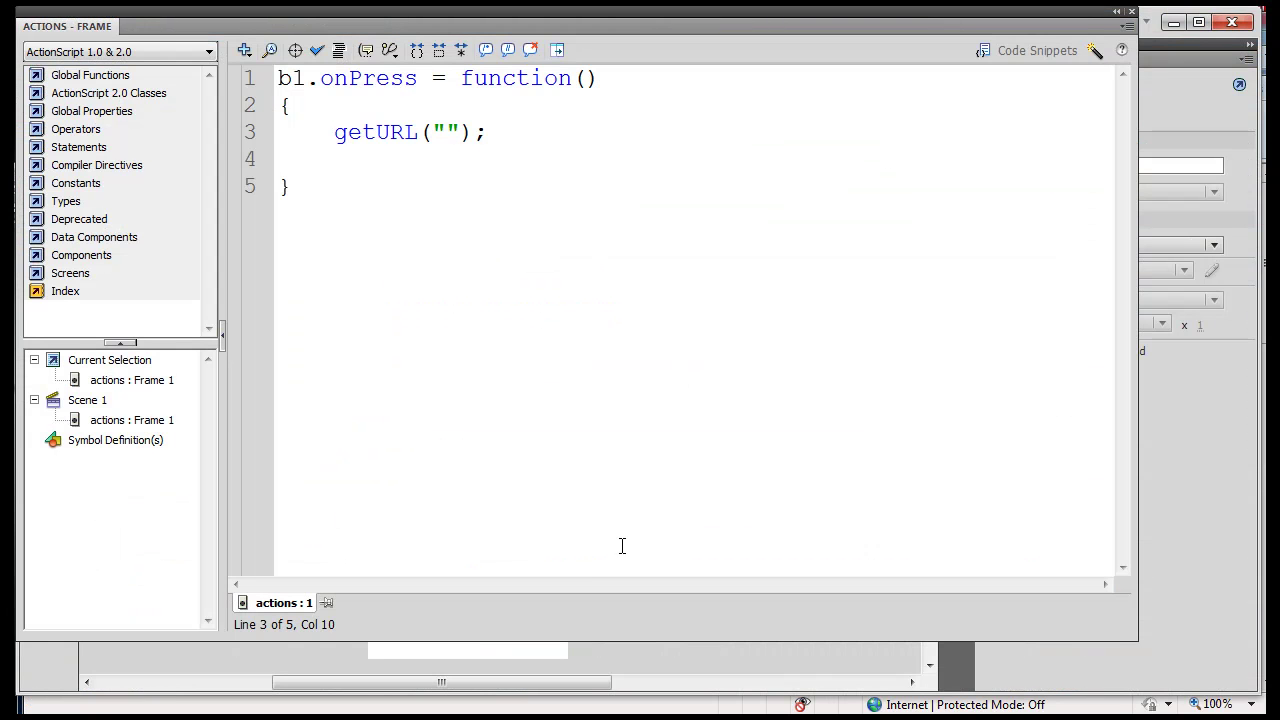
left_click(446, 131)
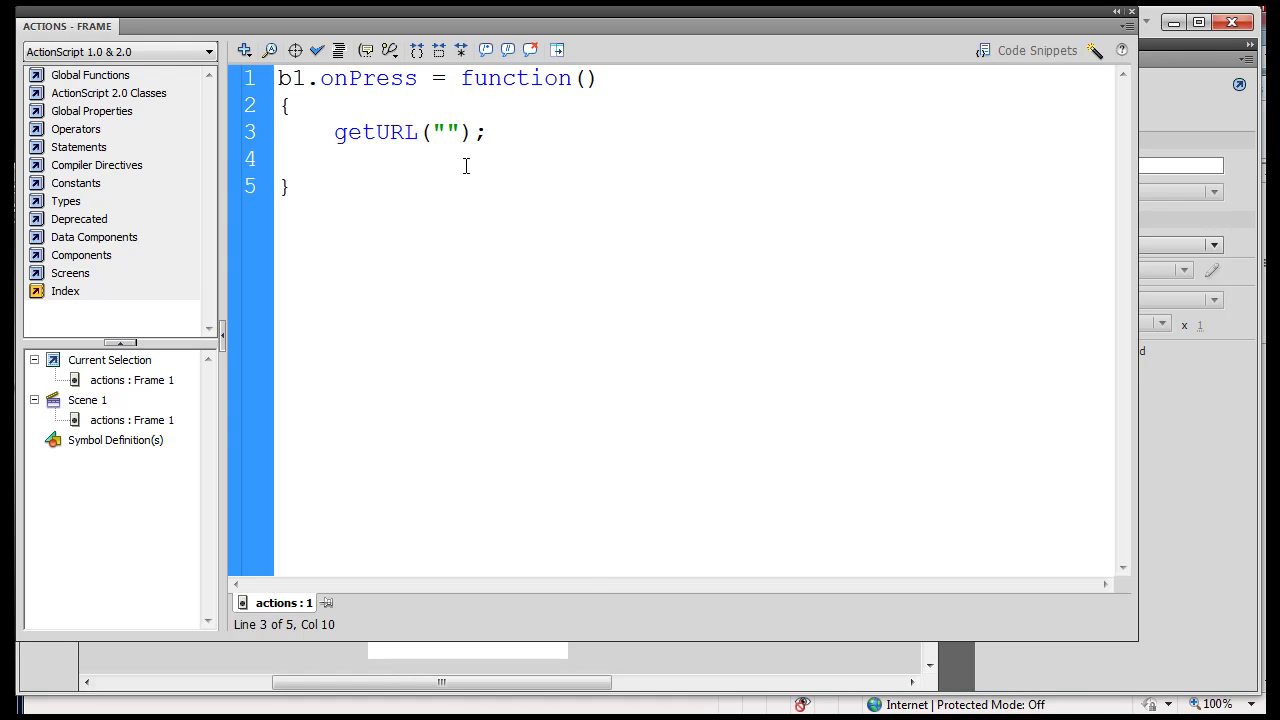
key("ctrl+v")
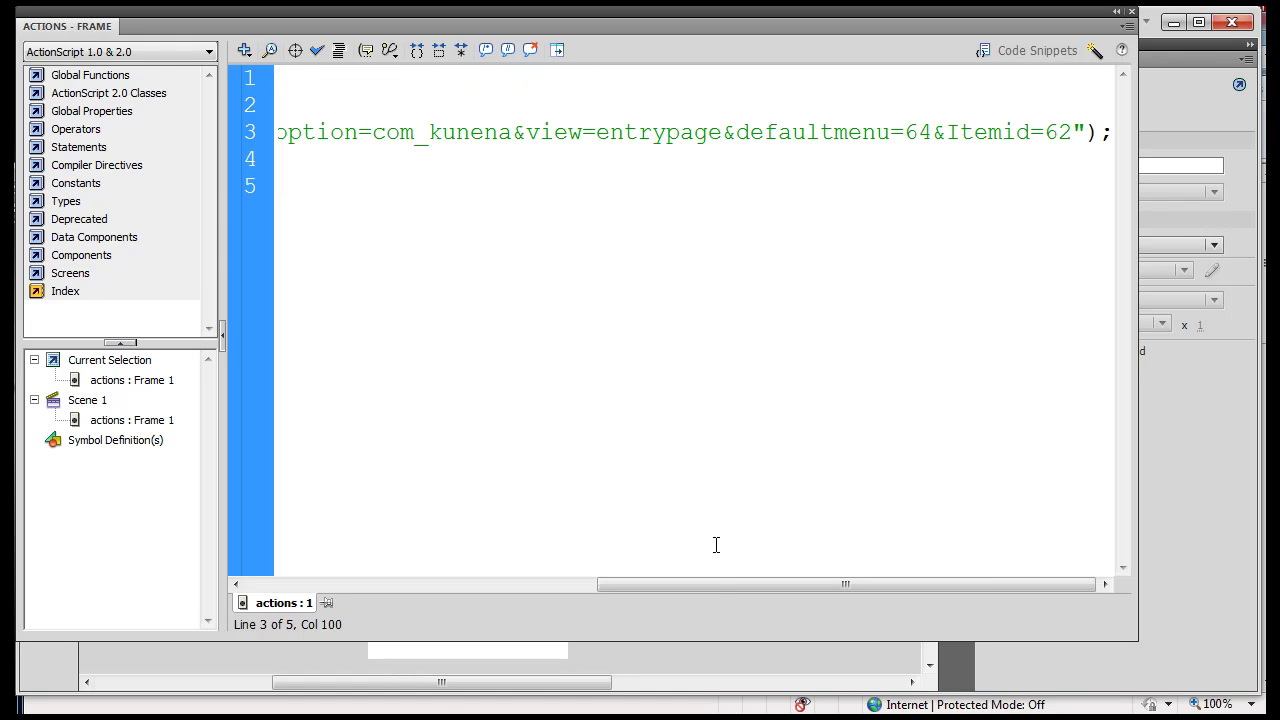
left_click_drag(717, 588, 329, 590)
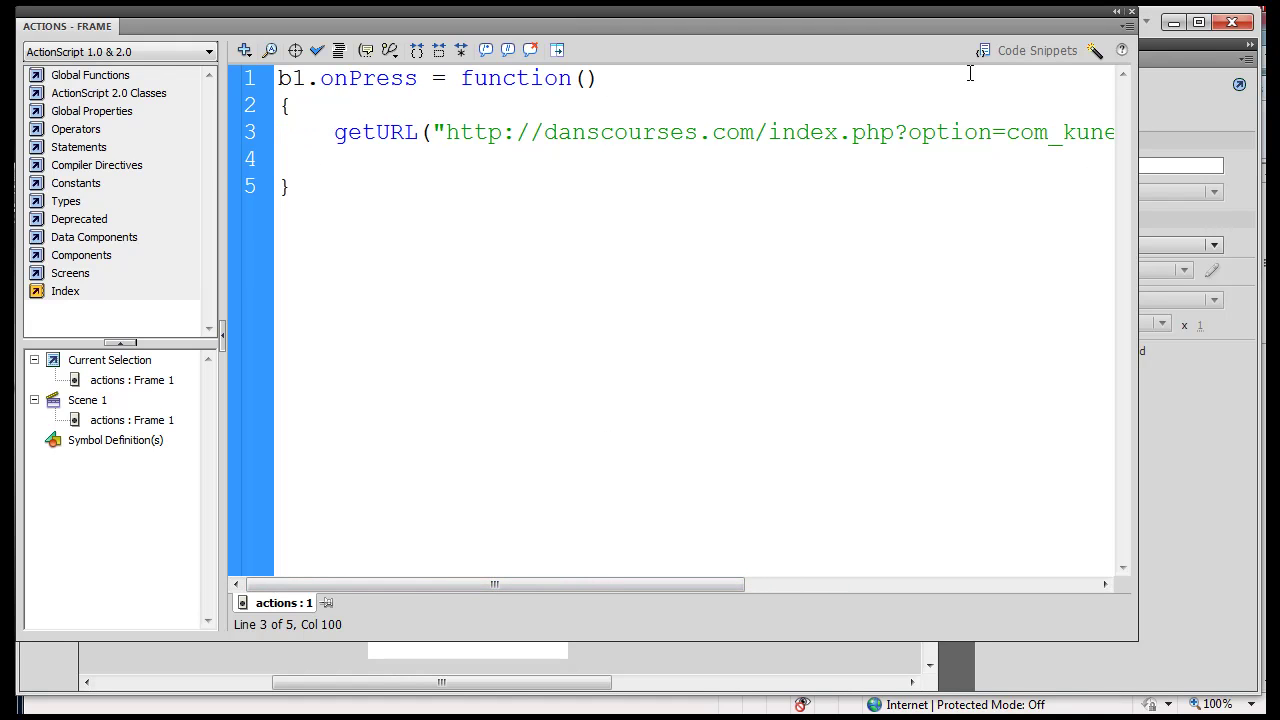
Step: Turn on Word Wrap from the Actions panel's options menu
left_click(1128, 26)
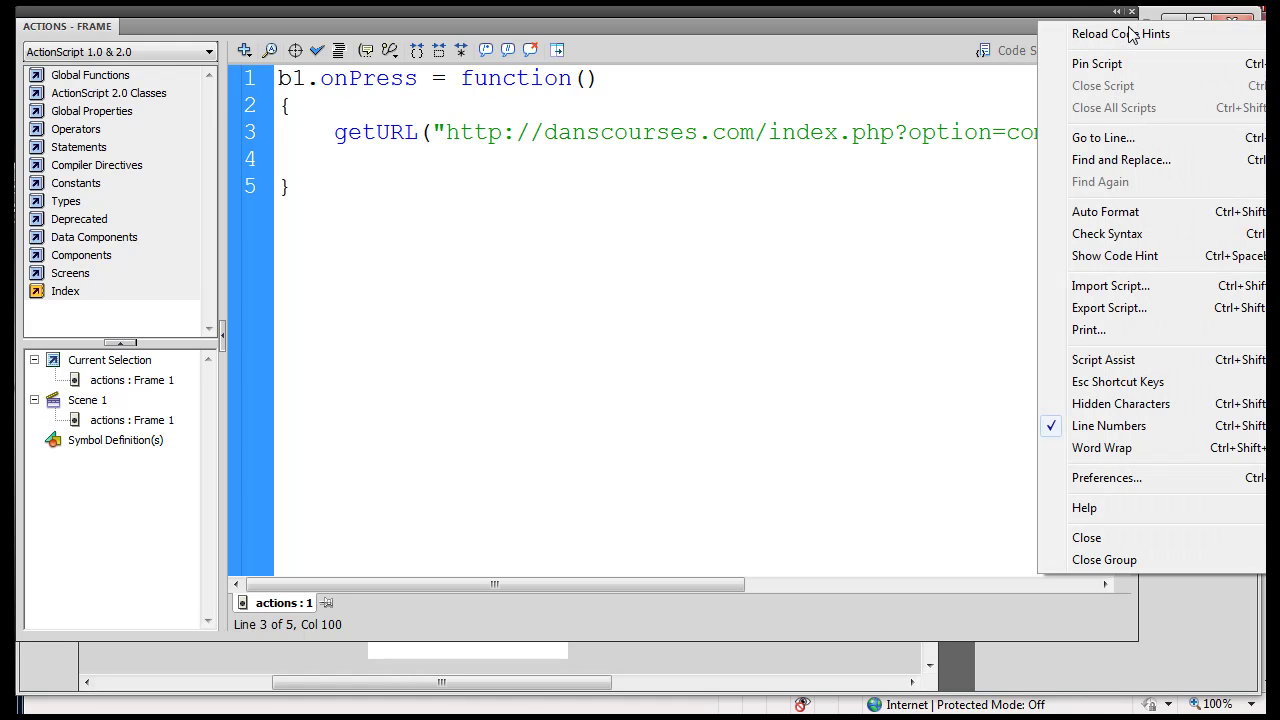
left_click(1103, 450)
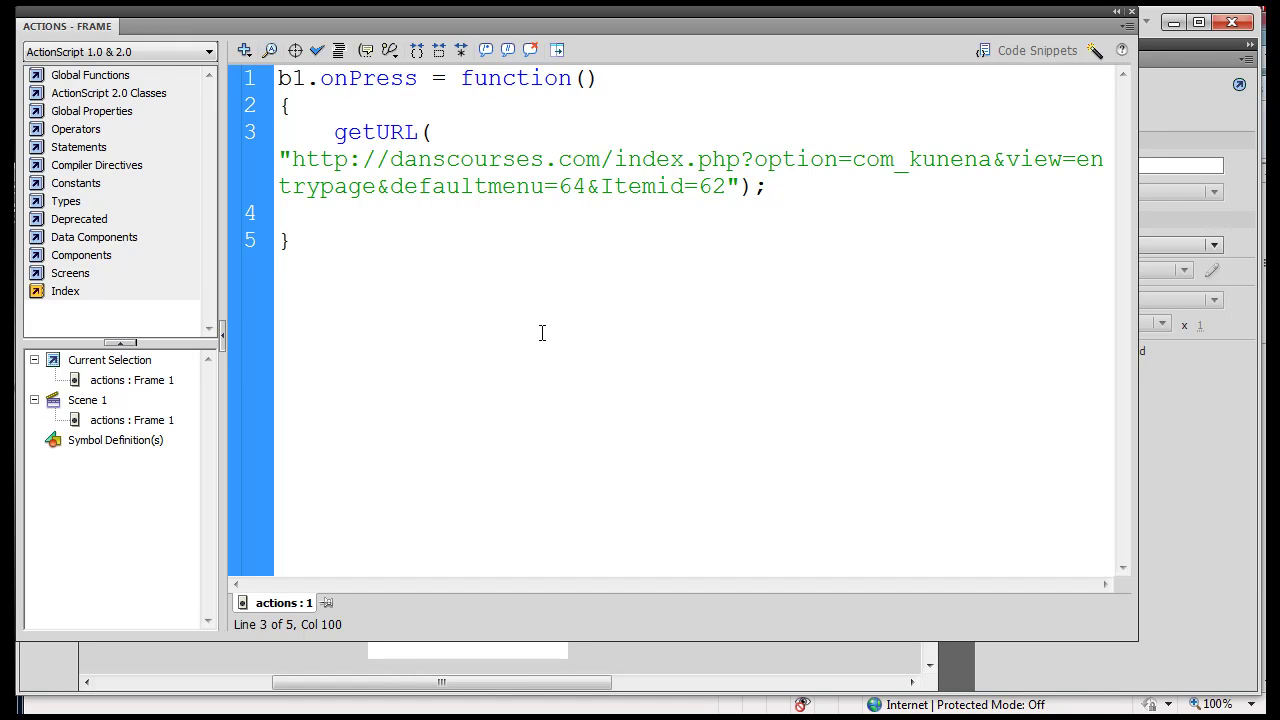
Step: Re-dock and close the Actions panel, leaving the timeline layers visible
double_click(559, 24)
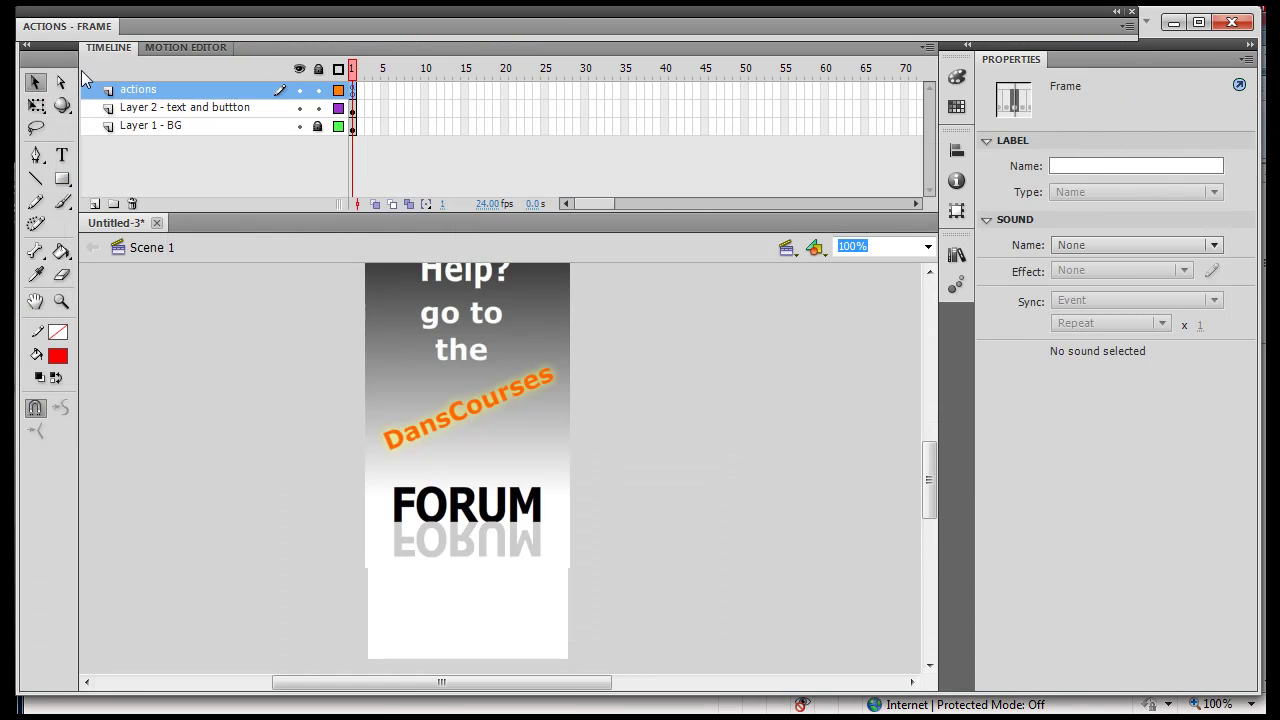
left_click_drag(181, 27, 269, 39)
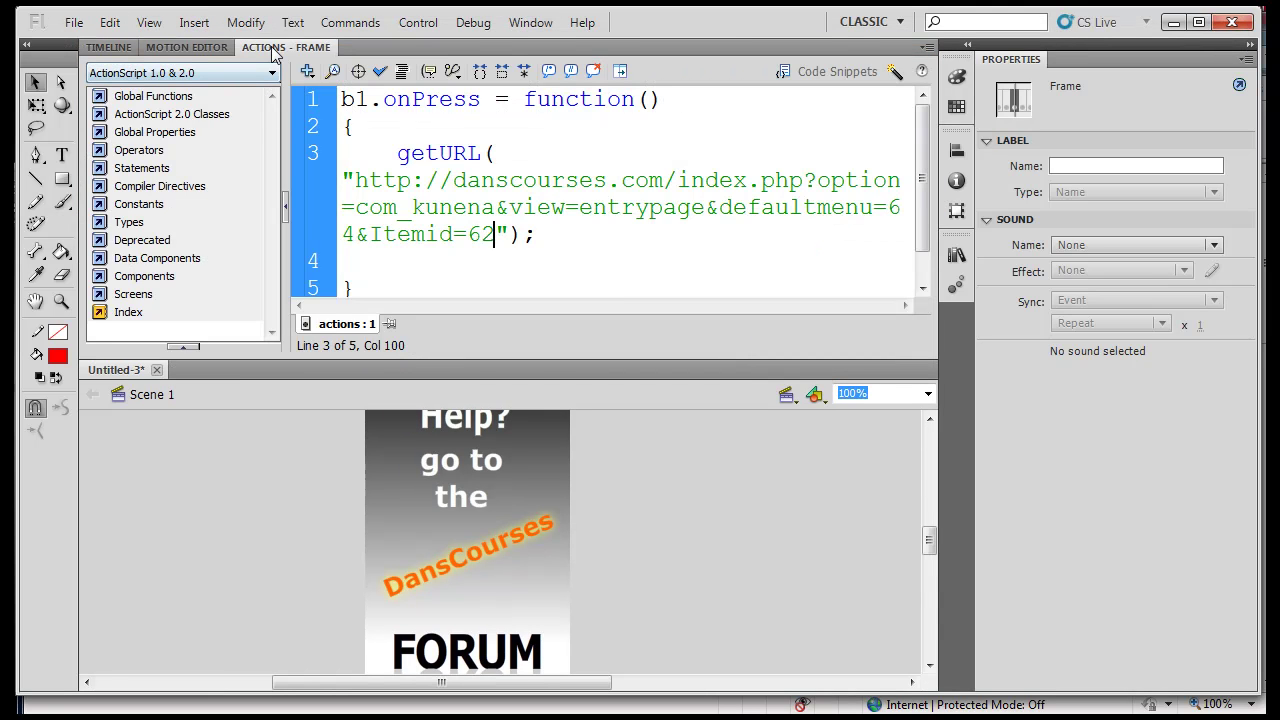
left_click_drag(272, 56, 395, 14)
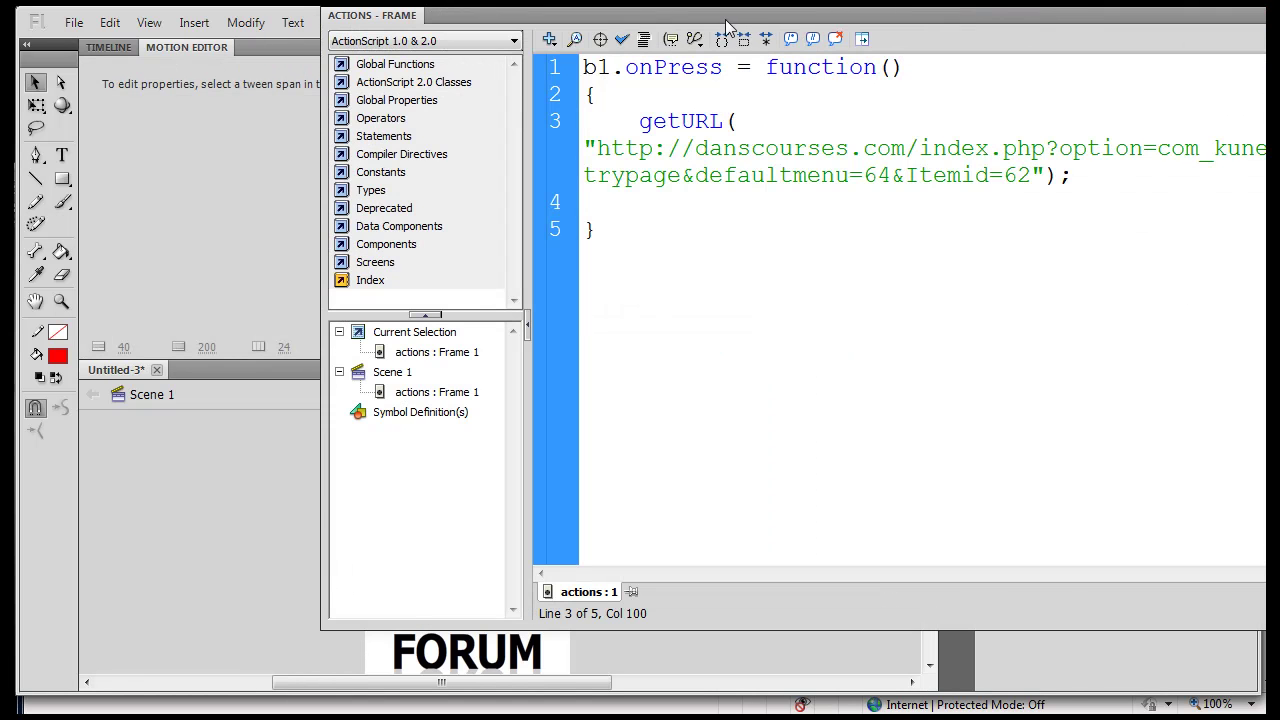
left_click_drag(725, 19, 375, 298)
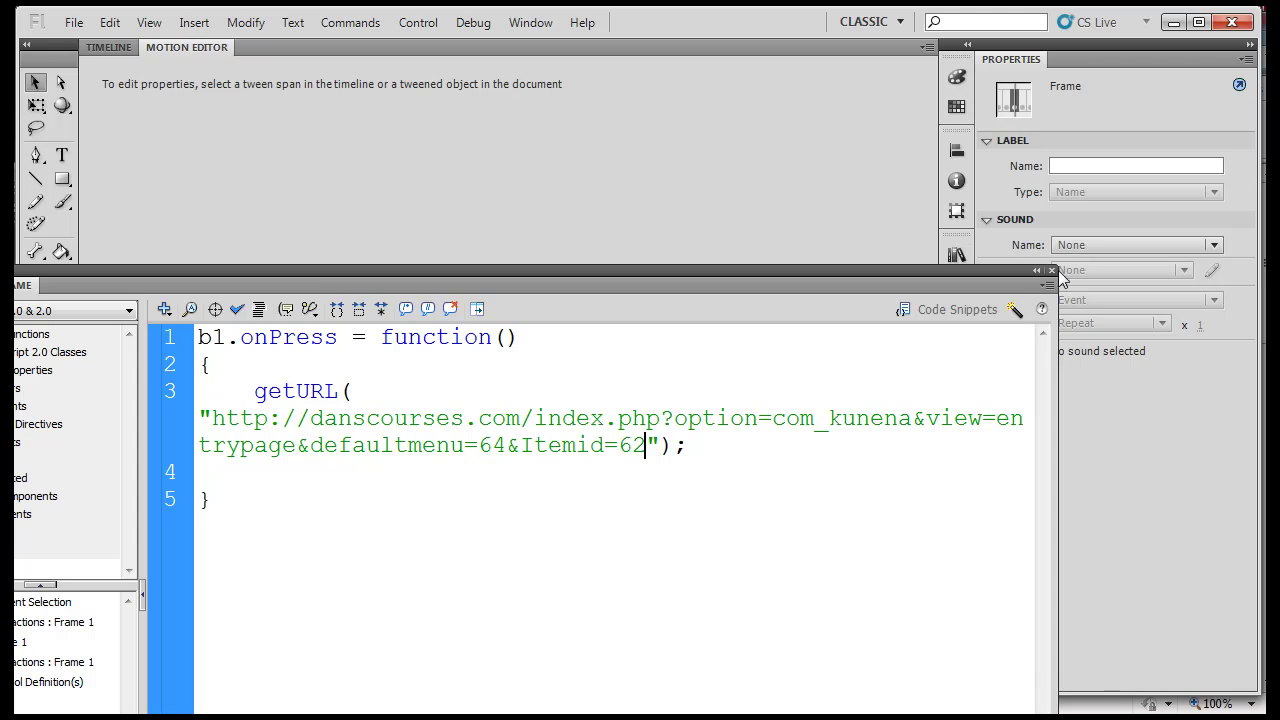
left_click(1052, 270)
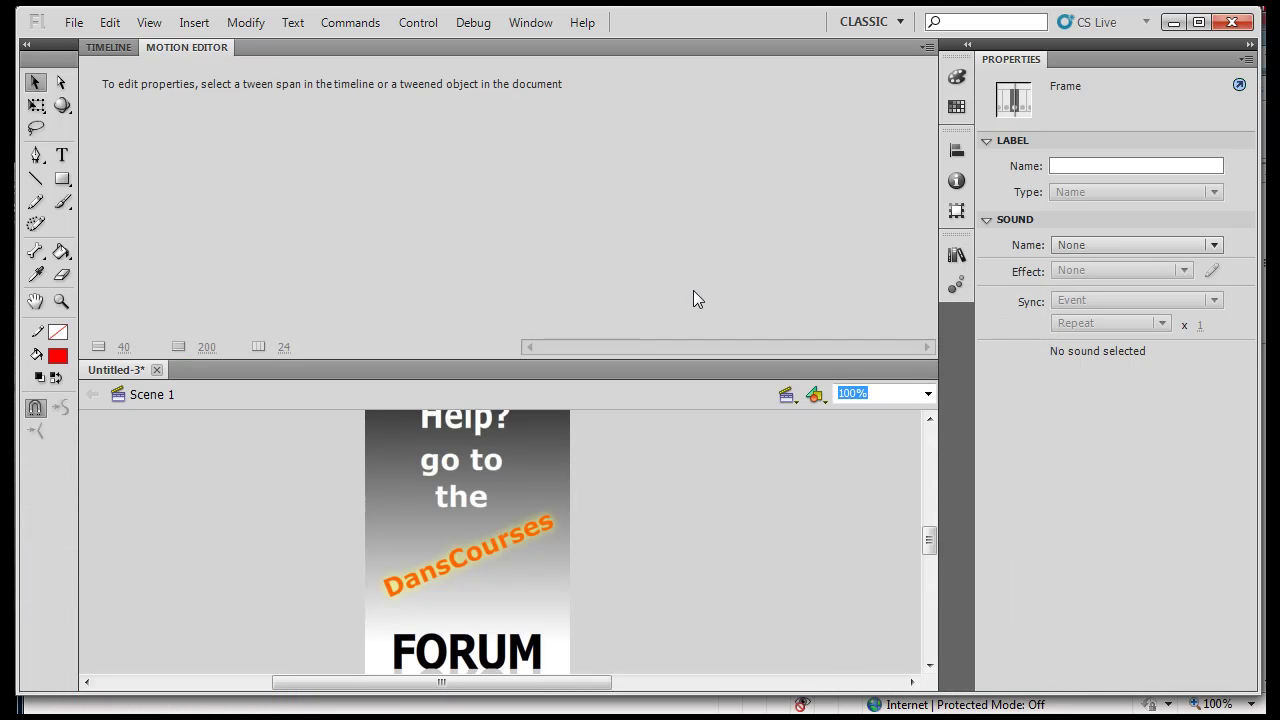
left_click(107, 46)
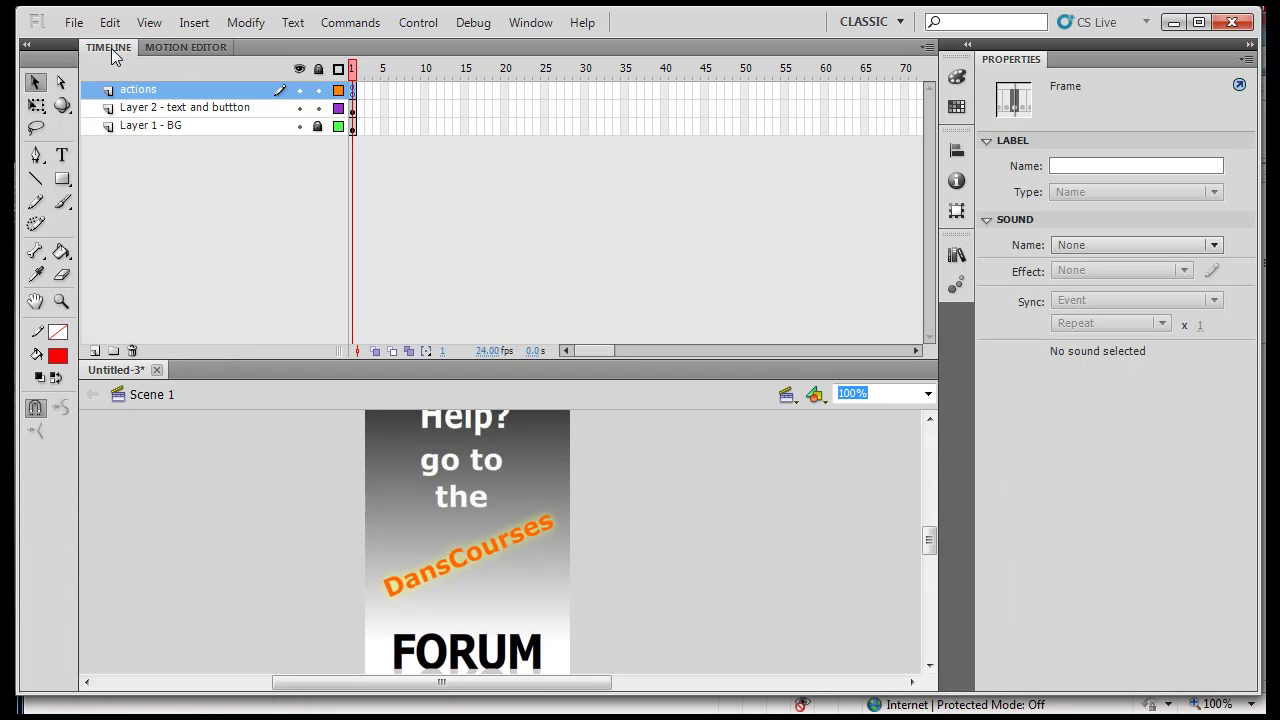
Step: Save the document to the Desktop as 'bannerad2' with Save As
left_click(74, 22)
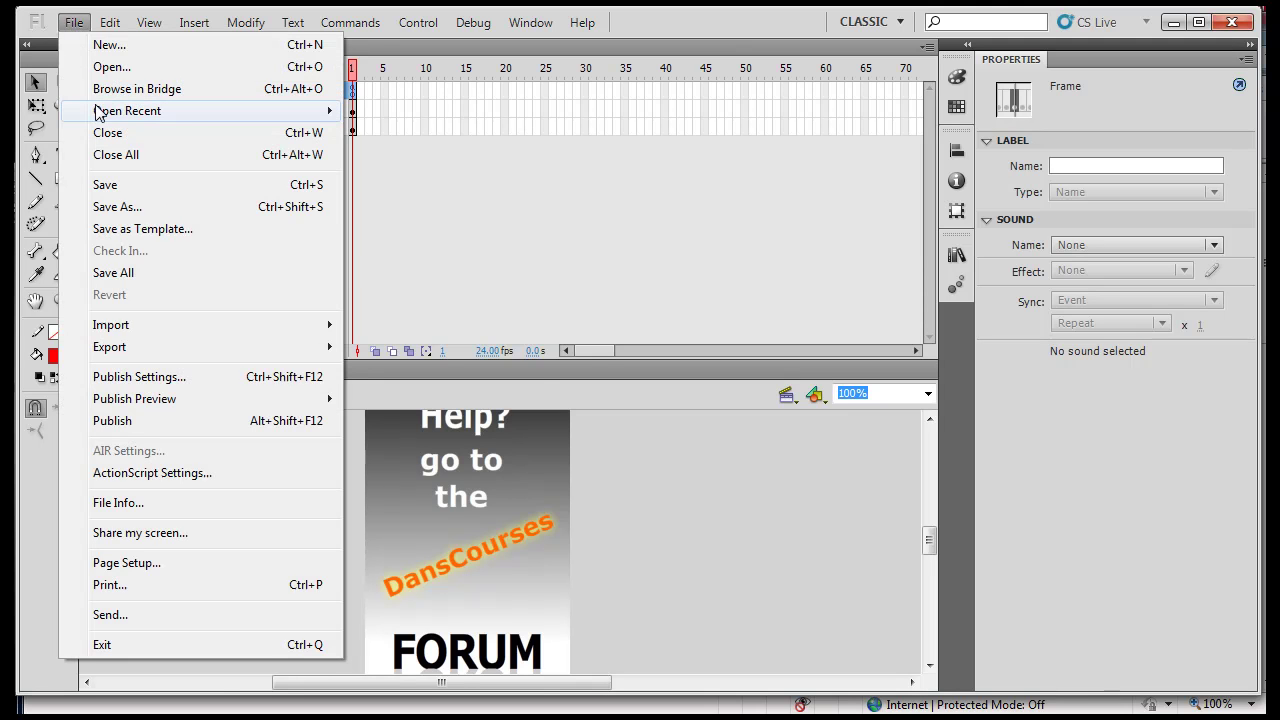
left_click(117, 210)
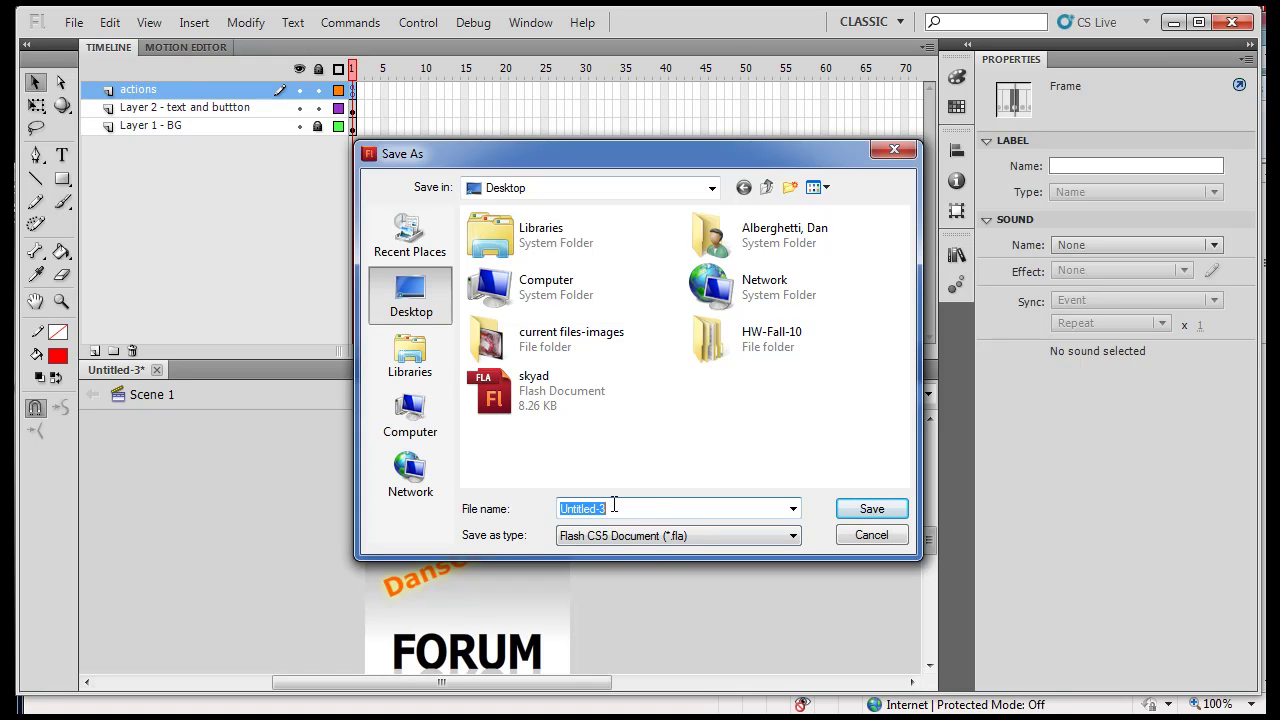
type("b")
type("annerad")
type("2")
left_click(843, 508)
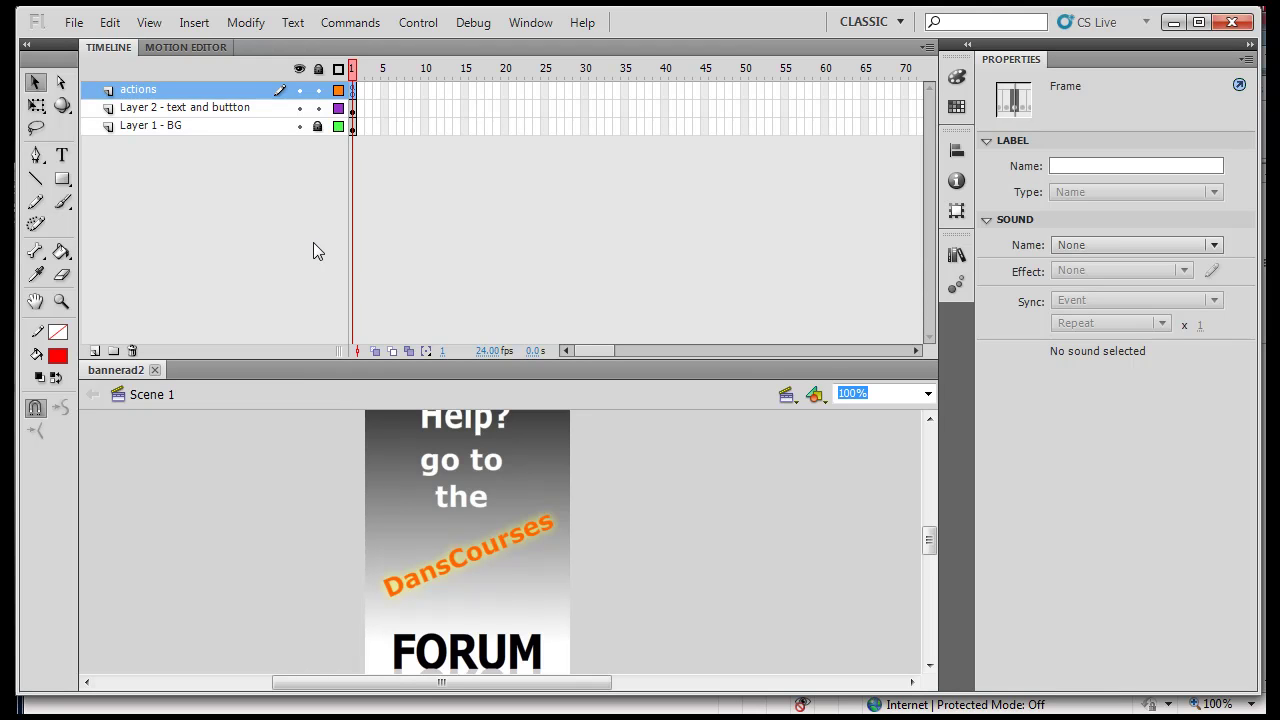
Step: Test-run bannerad2 with Ctrl+Enter and confirm FORUM opens the DansCourses forum in Internet Explorer
left_click(418, 22)
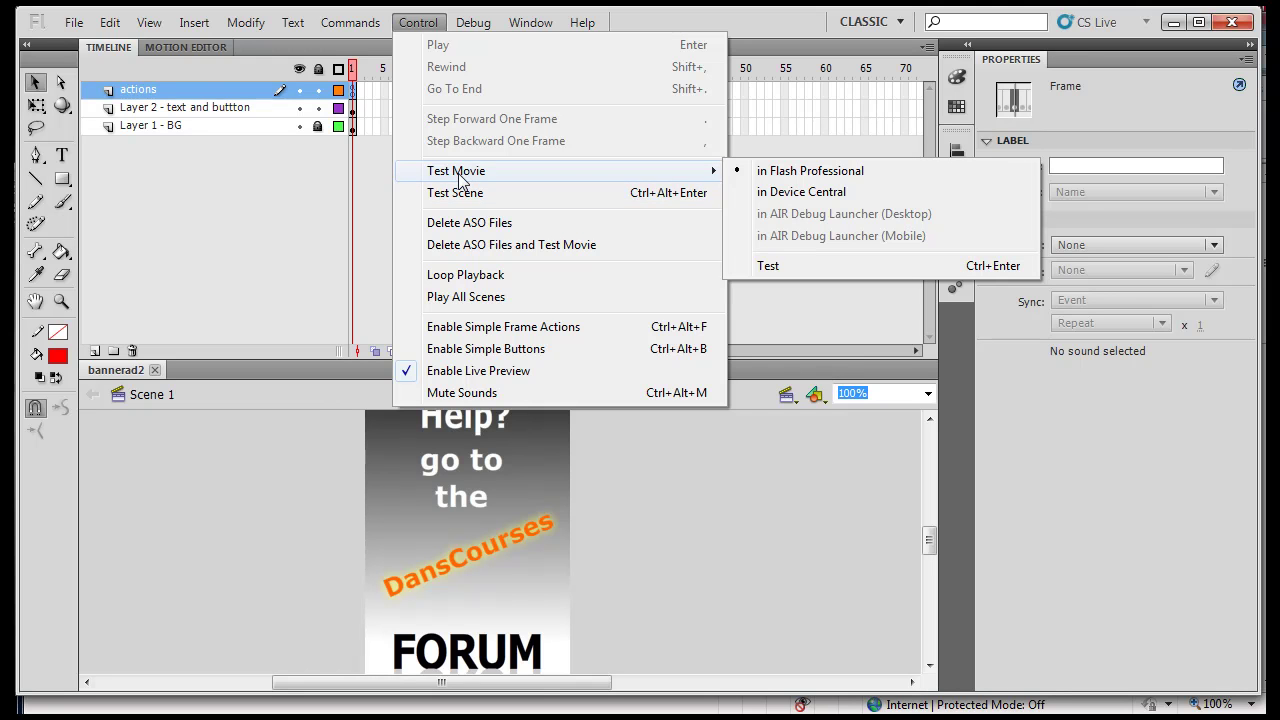
mouse_move(456, 171)
left_click(425, 22)
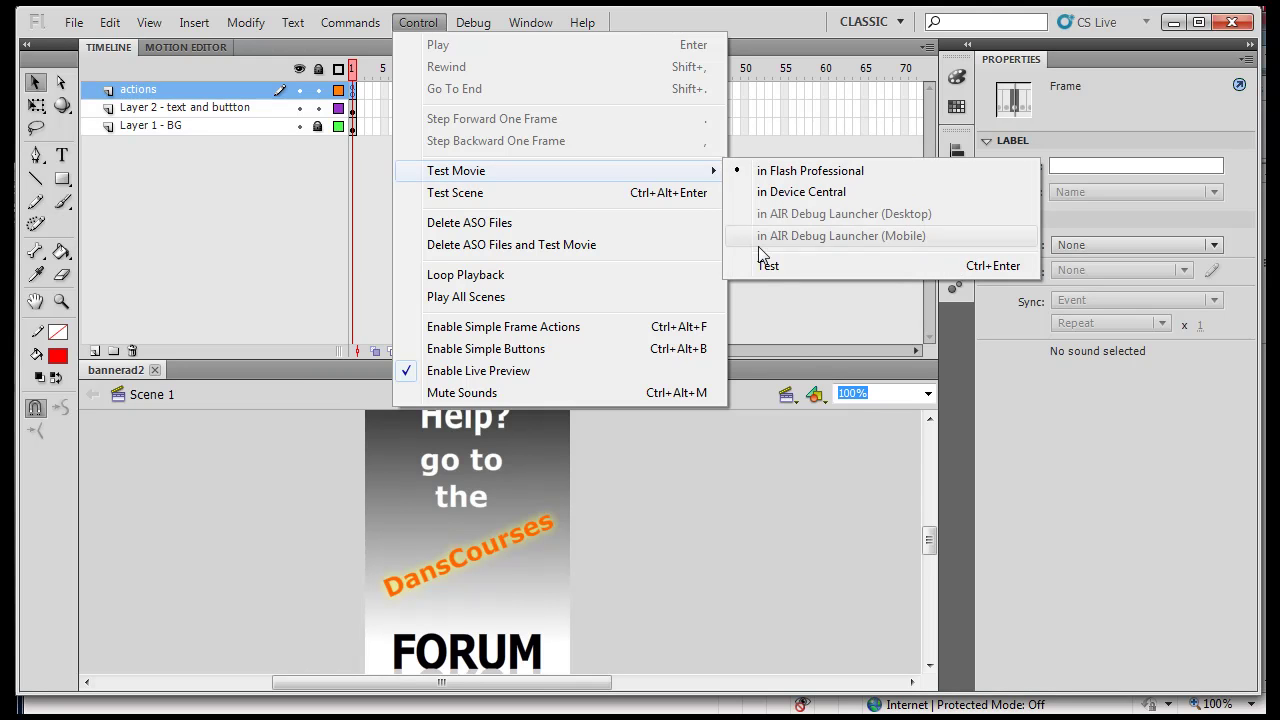
left_click(675, 30)
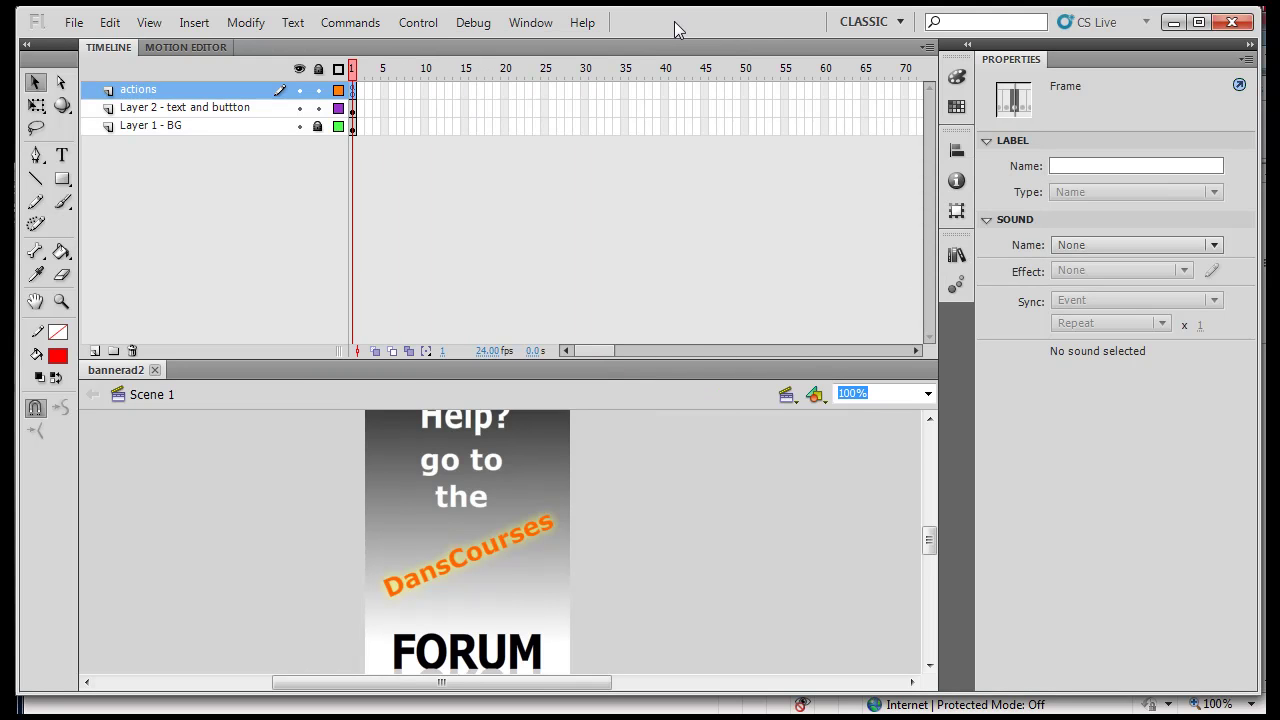
key("ctrl+Return")
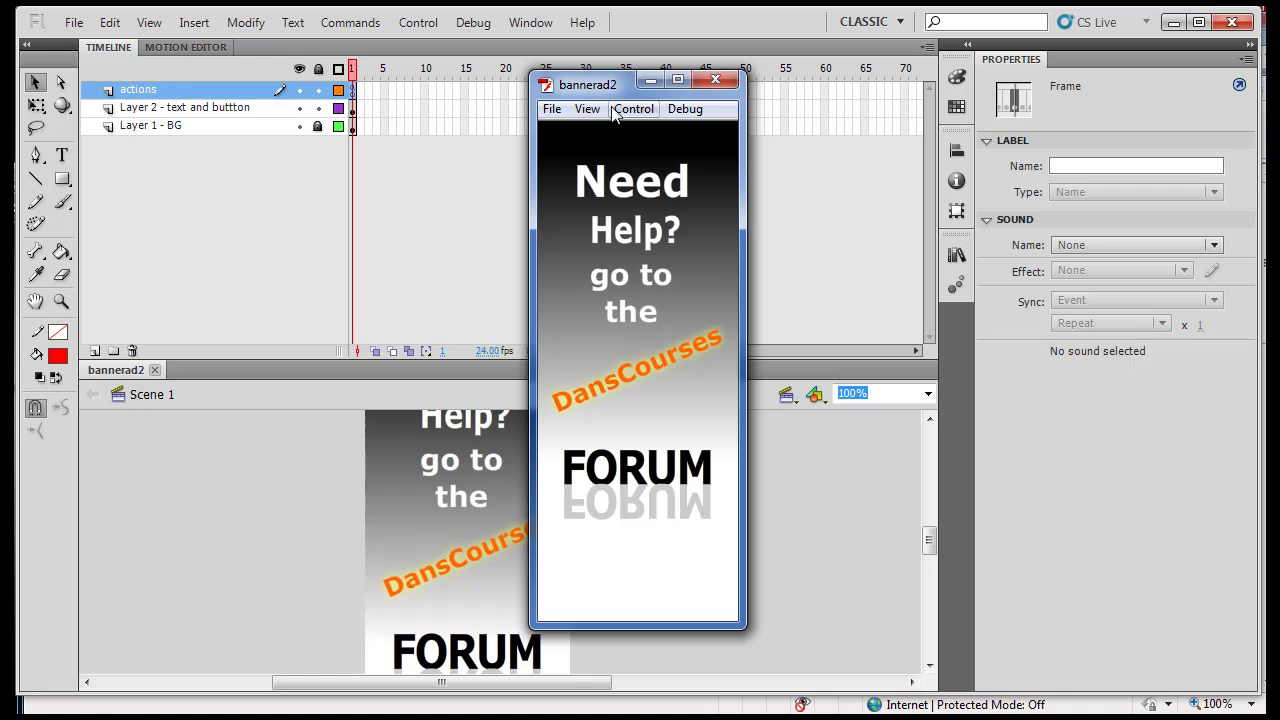
left_click_drag(618, 87, 488, 76)
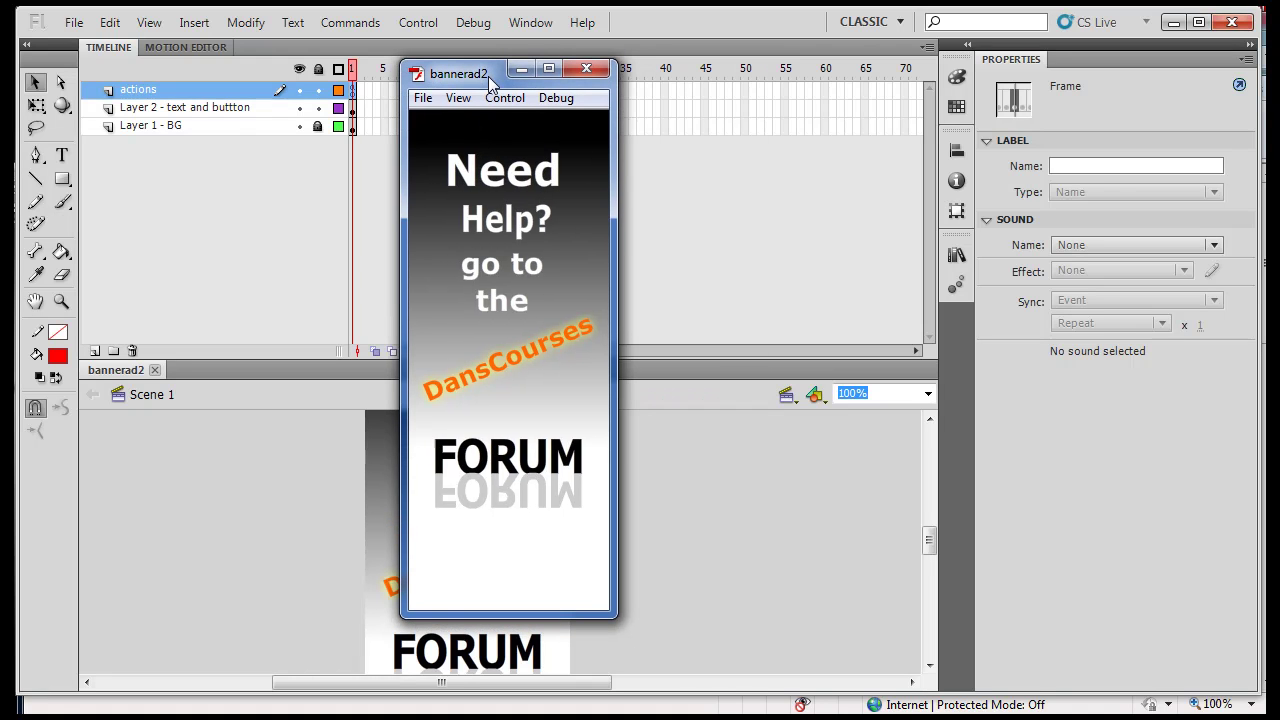
left_click(503, 472)
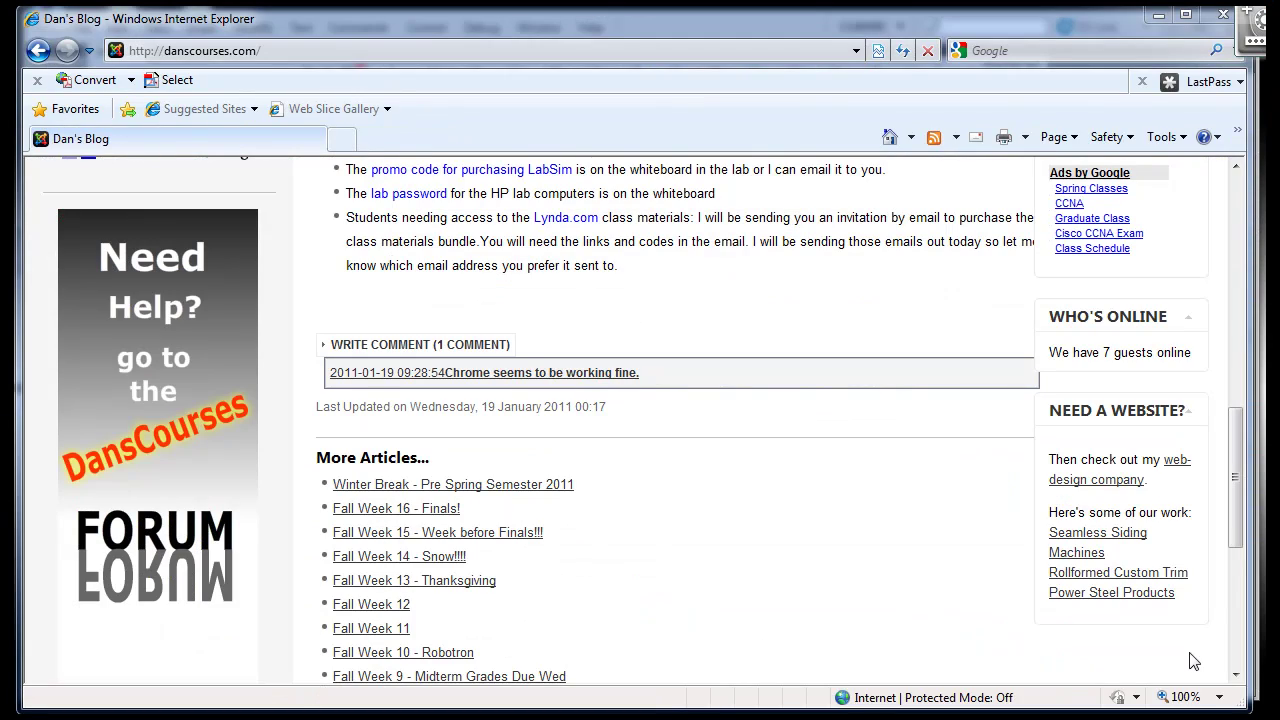
Step: Scroll the DansCourses page back to the top and return to the bannerad2 Flash document
mouse_move(1238, 540)
left_mouse_down()
mouse_move(1240, 316)
mouse_move(1221, 546)
left_mouse_up()
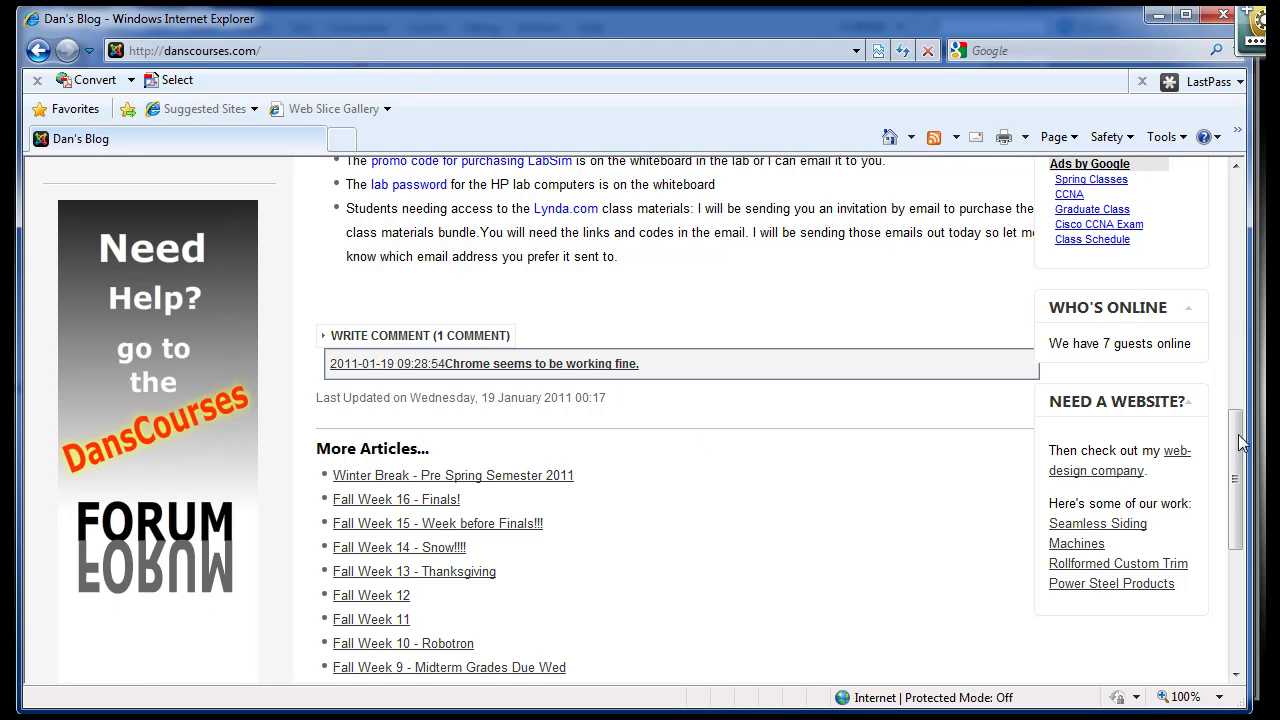
left_click_drag(1240, 458, 1242, 182)
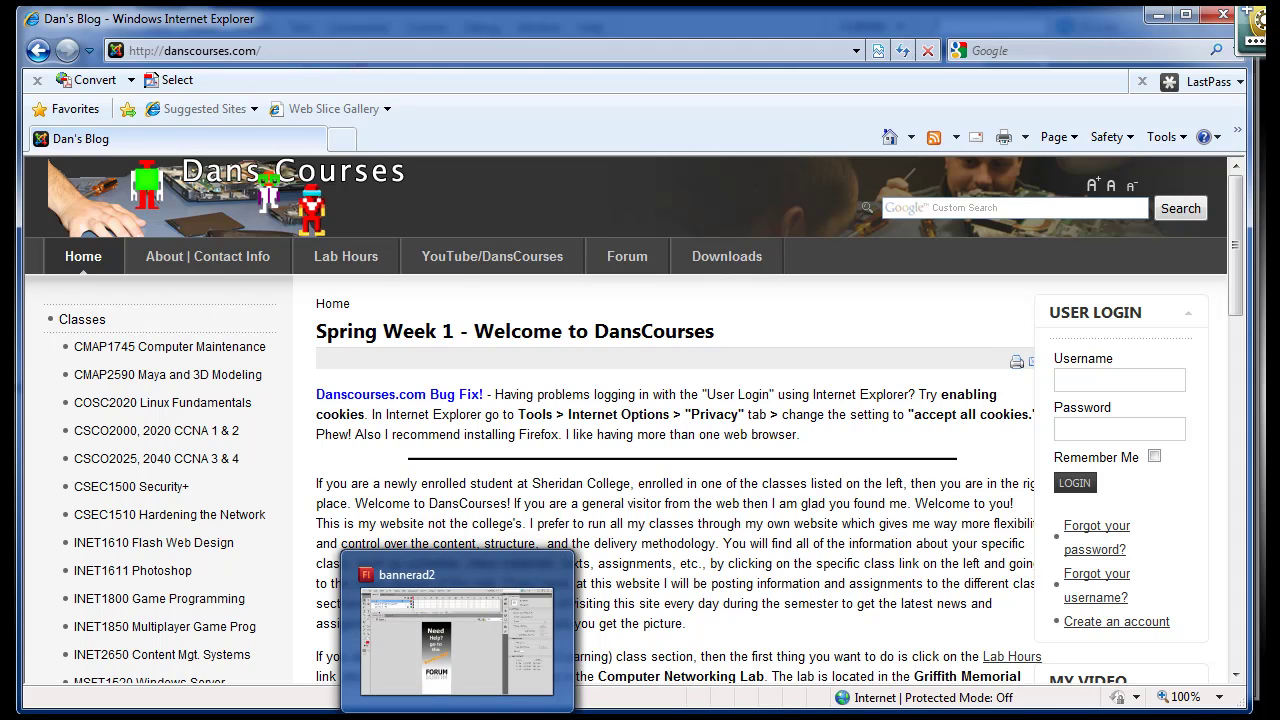
left_click(450, 640)
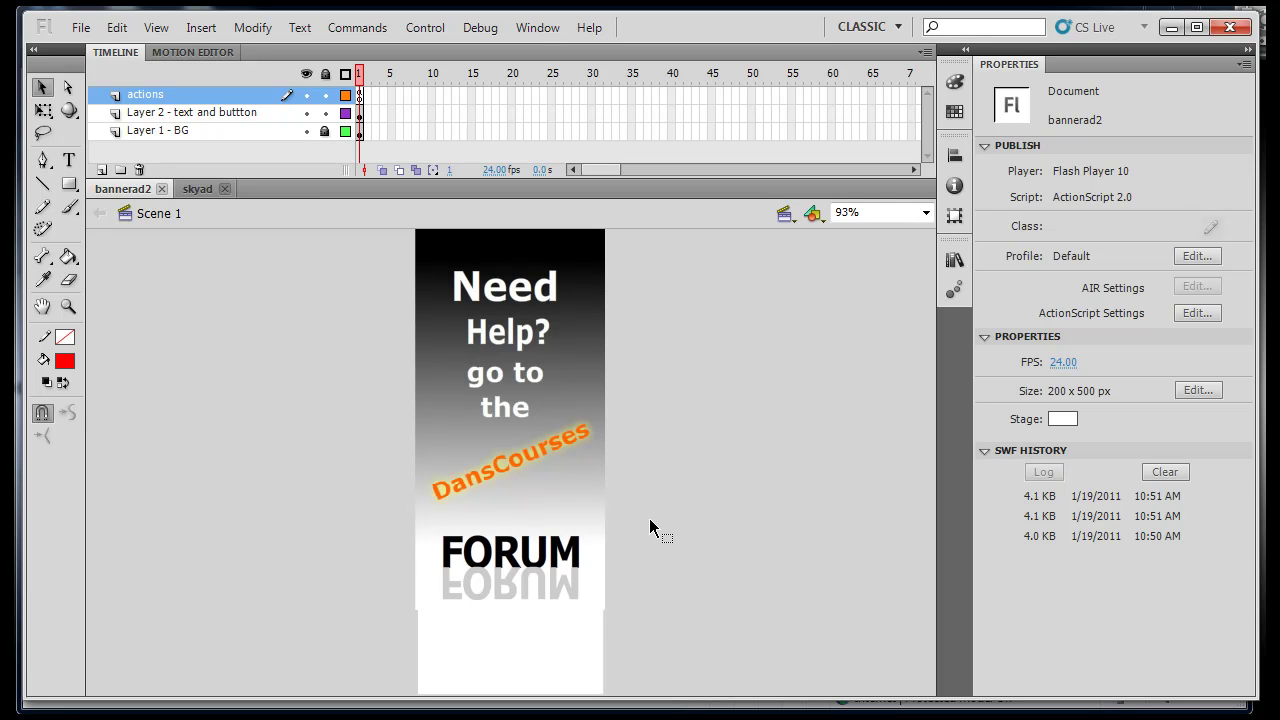
Step: Unlock the Layer 1 - BG layer and confirm the background gradient shape can be selected
left_click(326, 132)
left_click(591, 271)
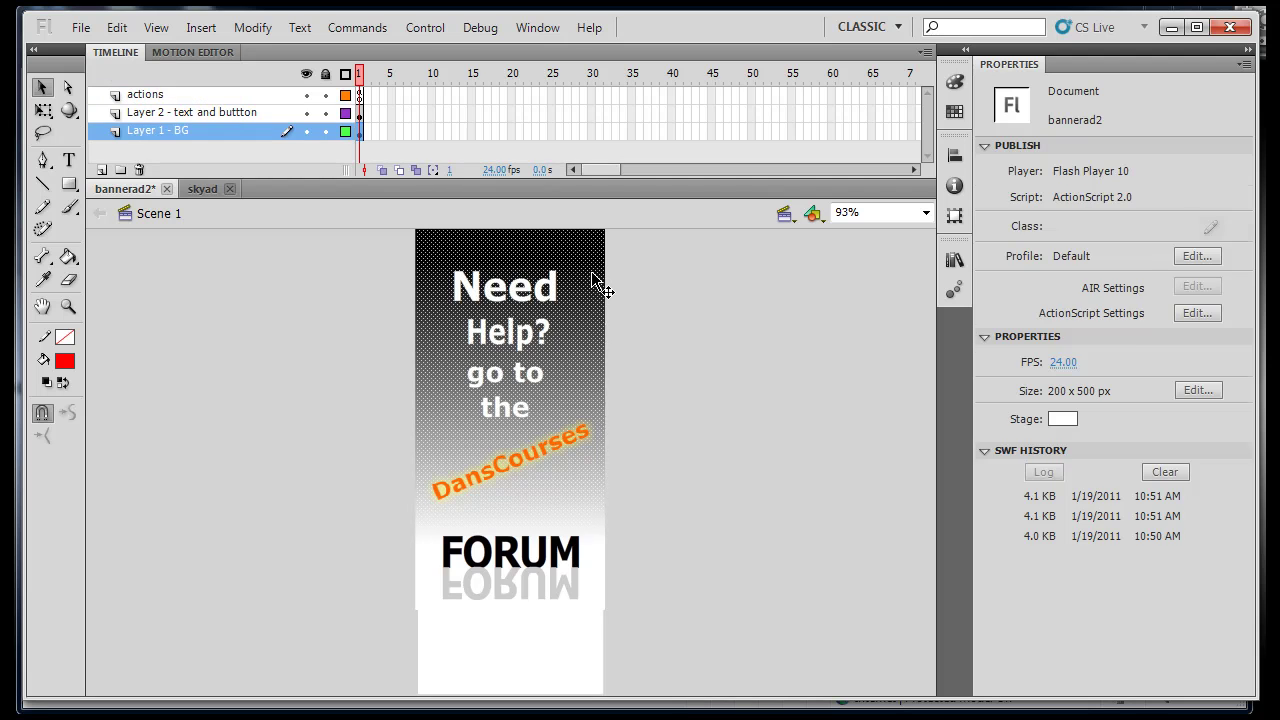
left_click(688, 321)
left_click(578, 299)
left_click(650, 316)
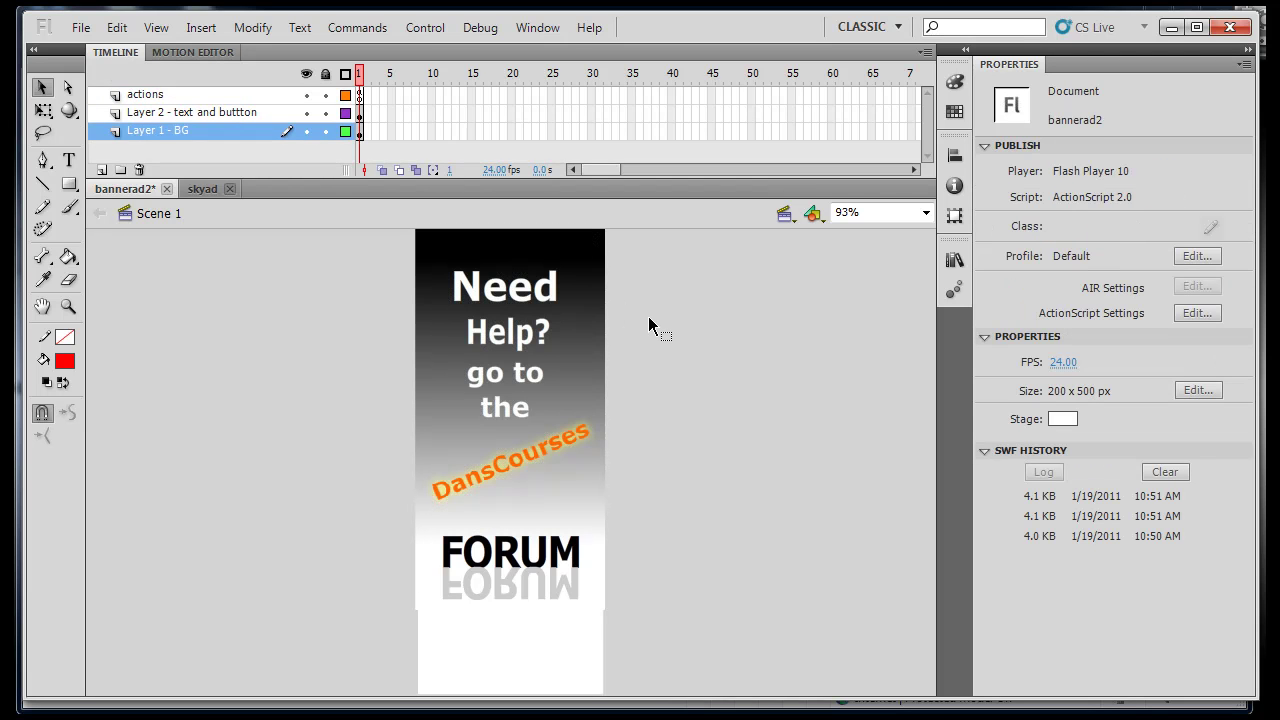
left_click(591, 299)
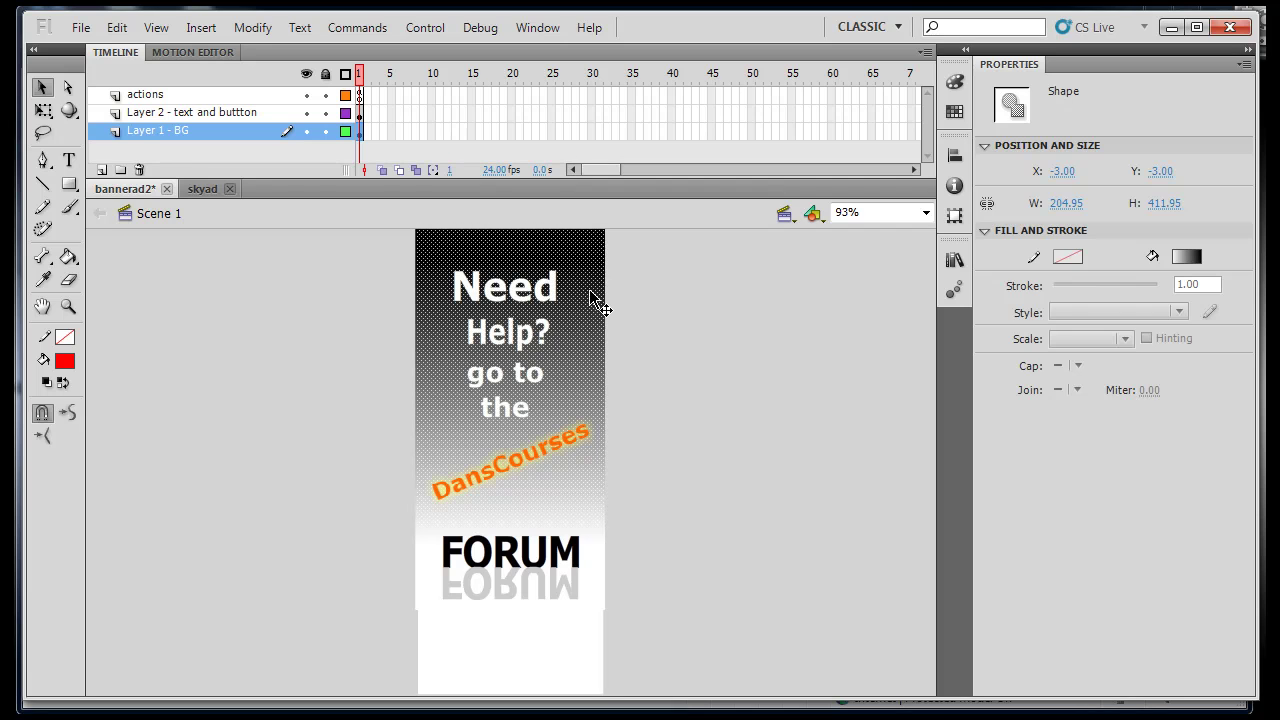
left_click(647, 310)
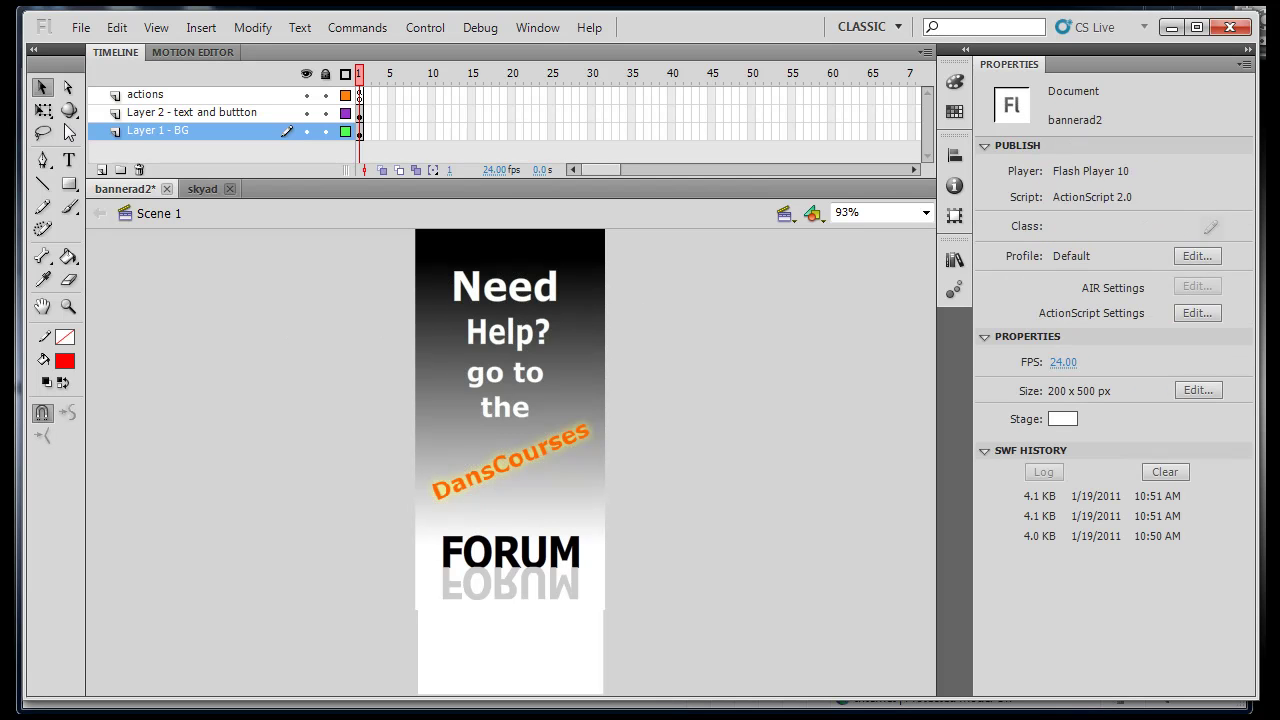
Step: Use the Gradient Transform Tool to move, stretch and rotate the background gradient, ending vertical black-to-white
left_click(44, 114)
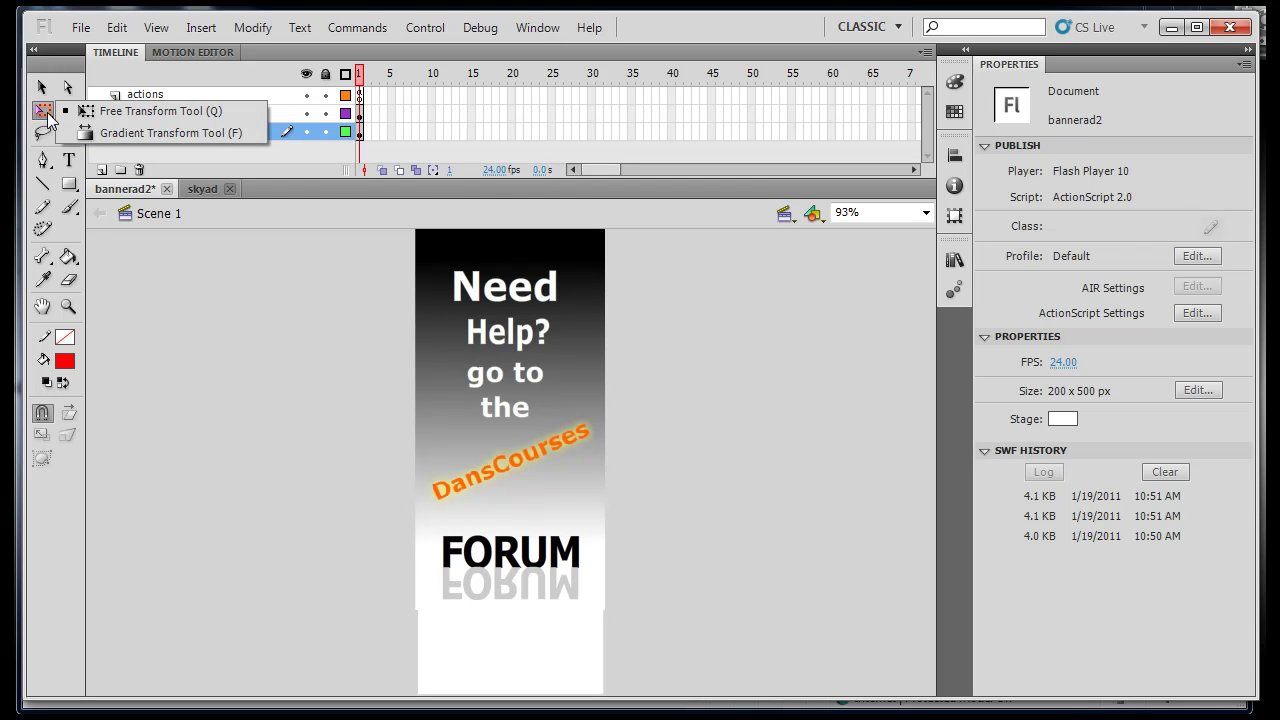
left_click(108, 137)
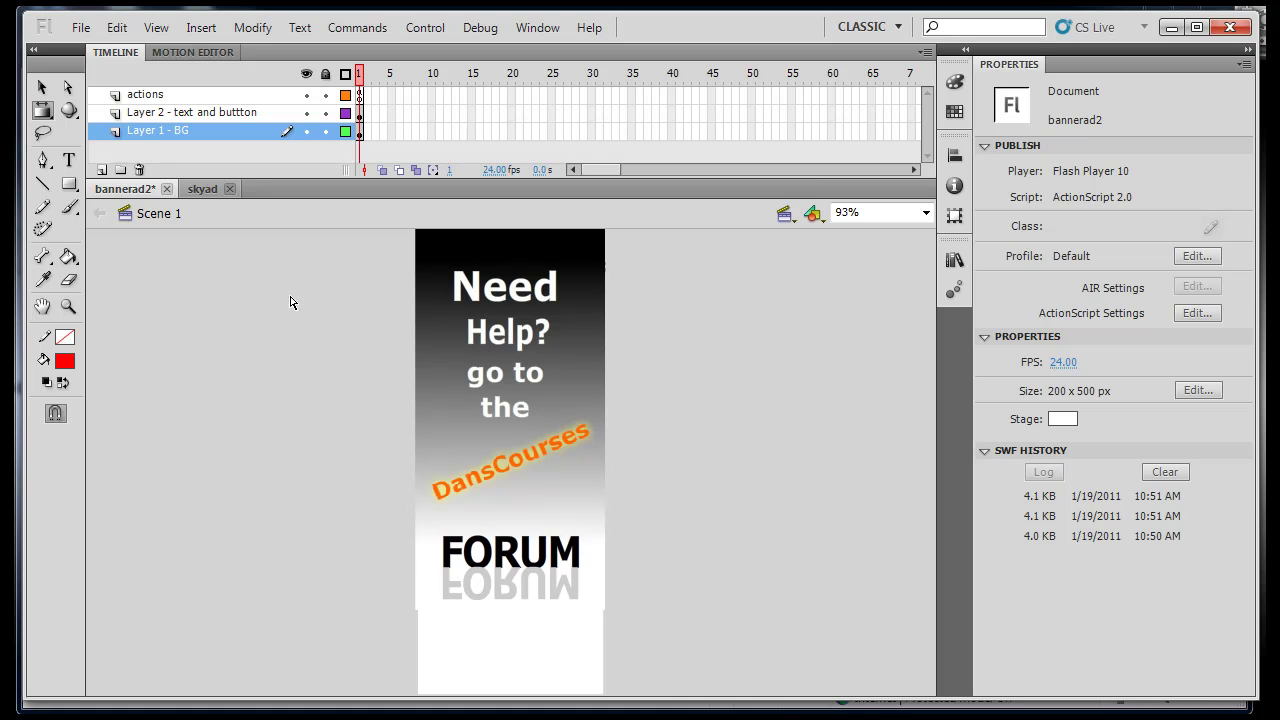
left_click(585, 357)
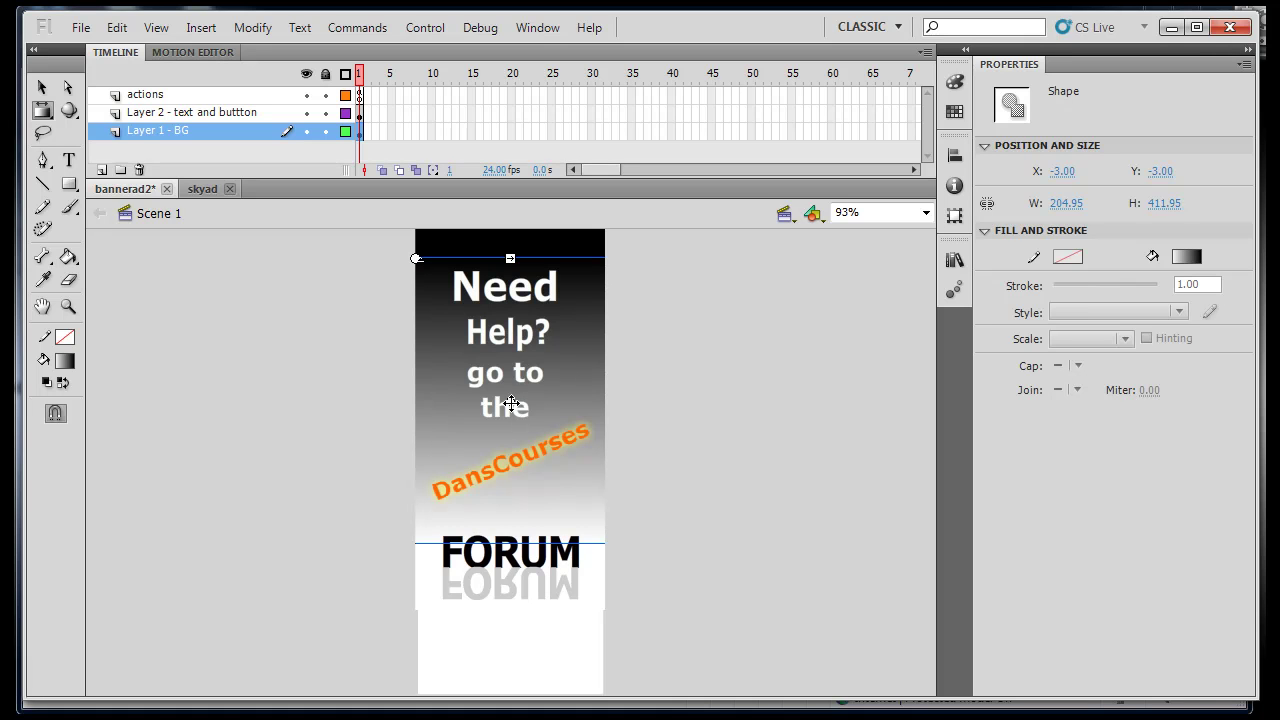
mouse_move(511, 403)
left_mouse_down()
mouse_move(508, 372)
mouse_move(510, 565)
left_mouse_up()
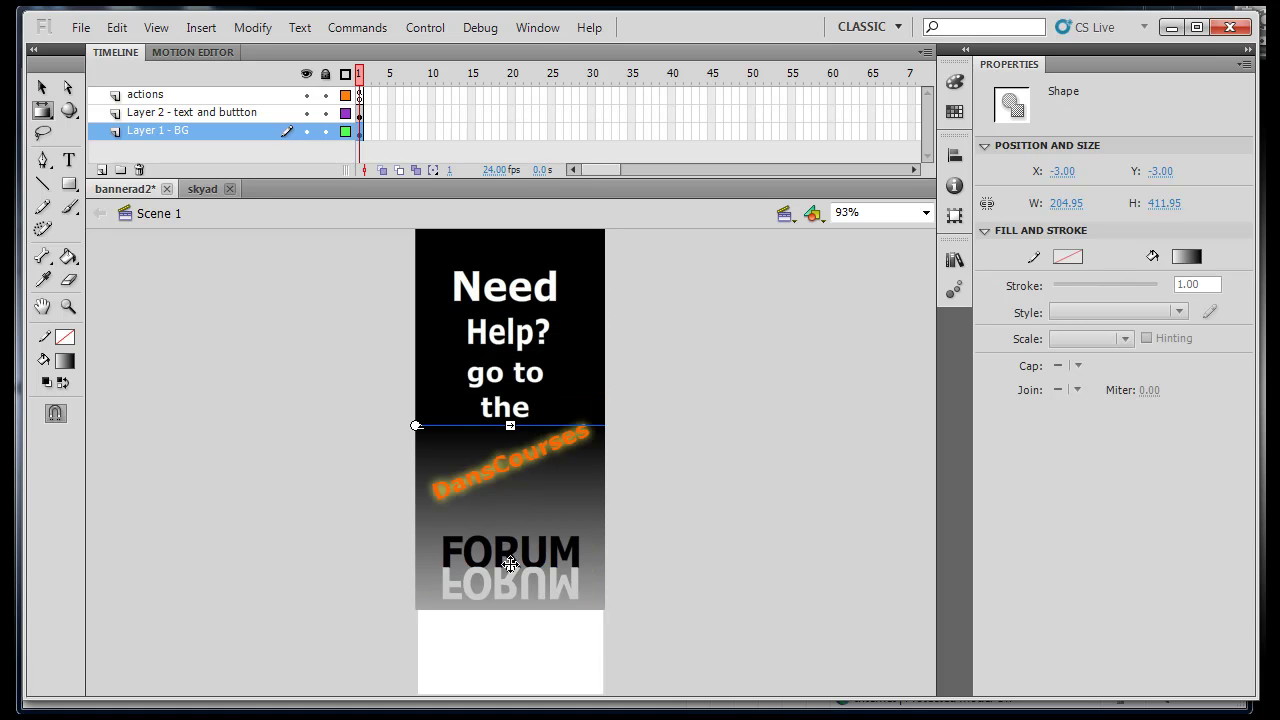
mouse_move(512, 420)
left_mouse_down()
mouse_move(517, 443)
mouse_move(519, 401)
left_mouse_up()
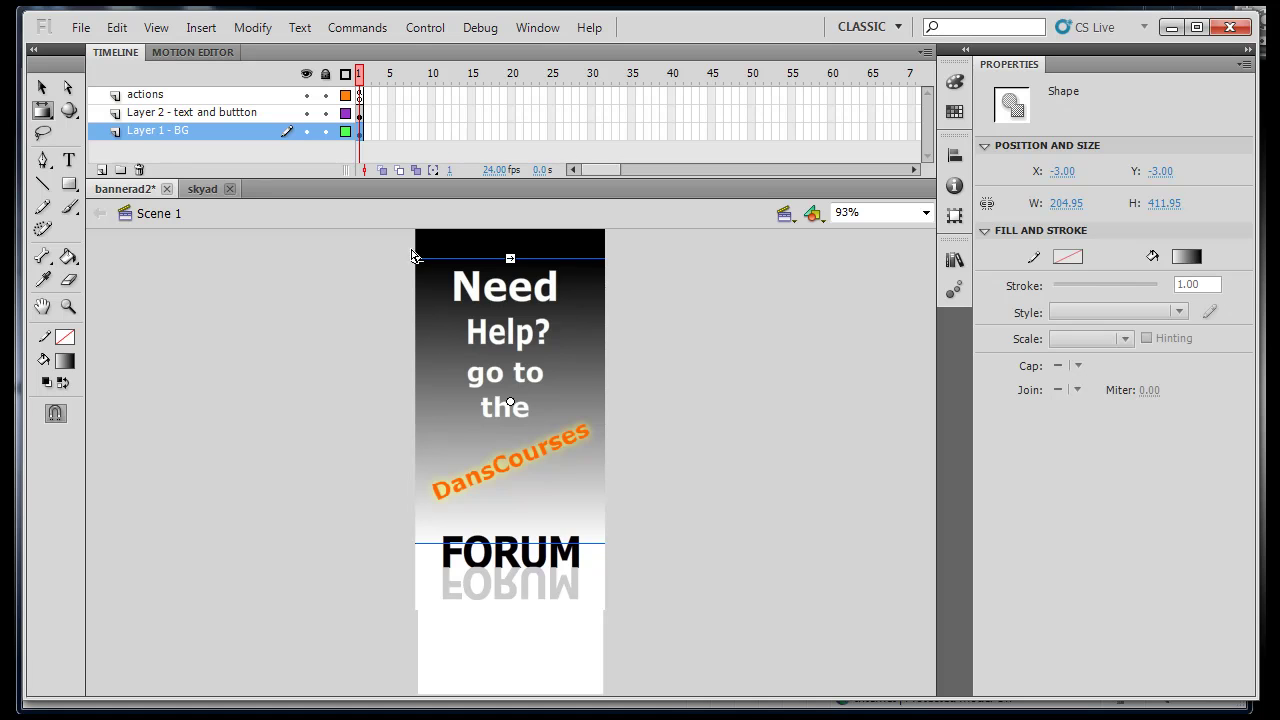
left_click_drag(415, 258, 480, 257)
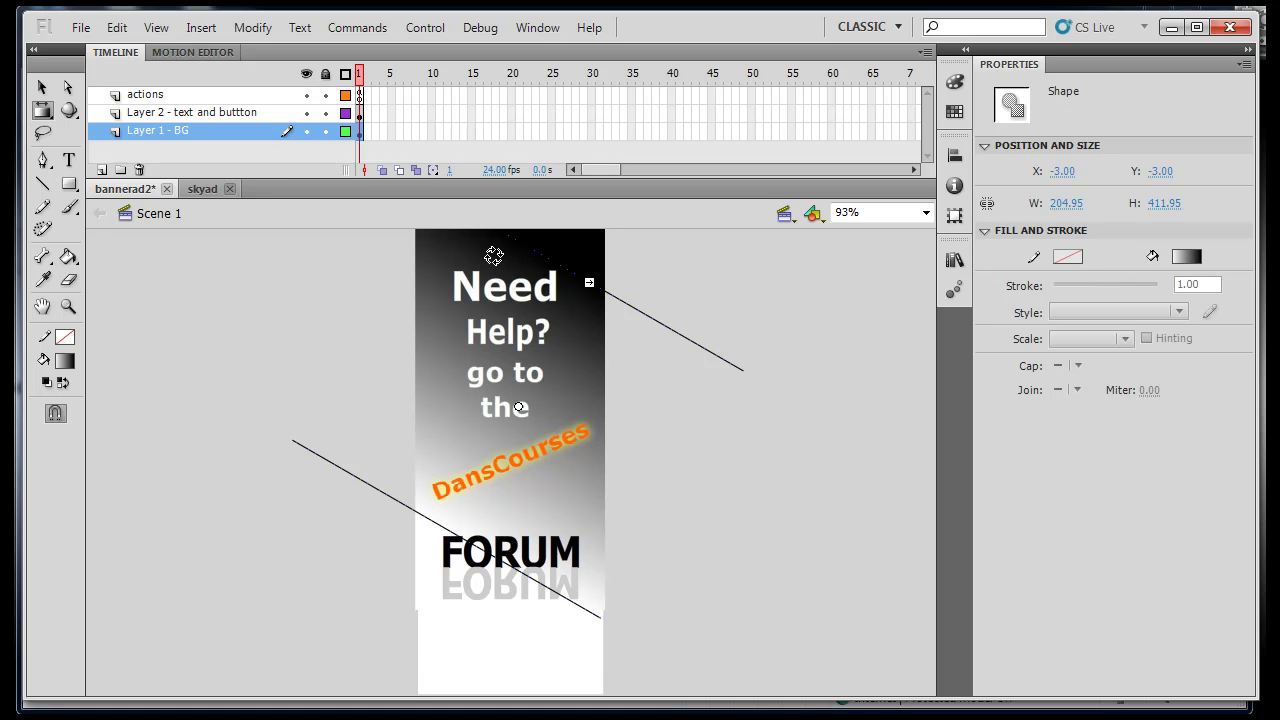
left_click_drag(494, 256, 494, 254)
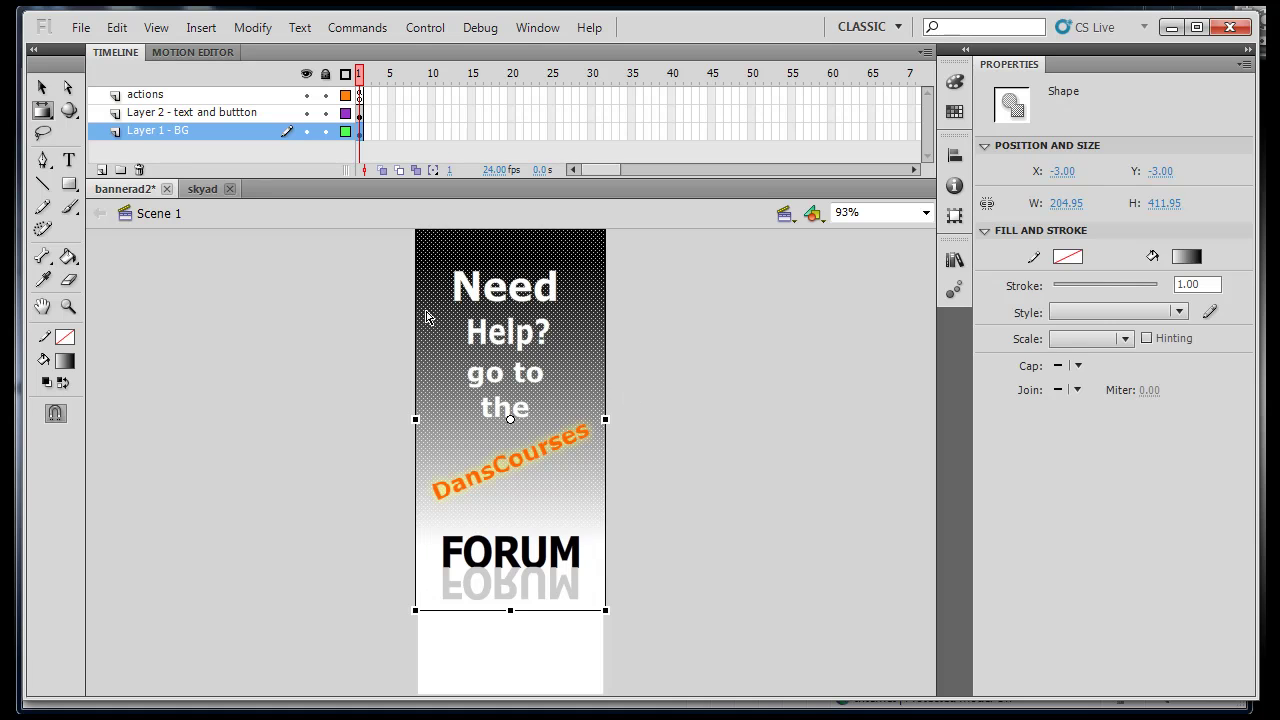
Step: Drag the background gradient's centre upward so its fade to white finishes just above FORUM
key("ctrl+shift+a")
left_click(556, 352)
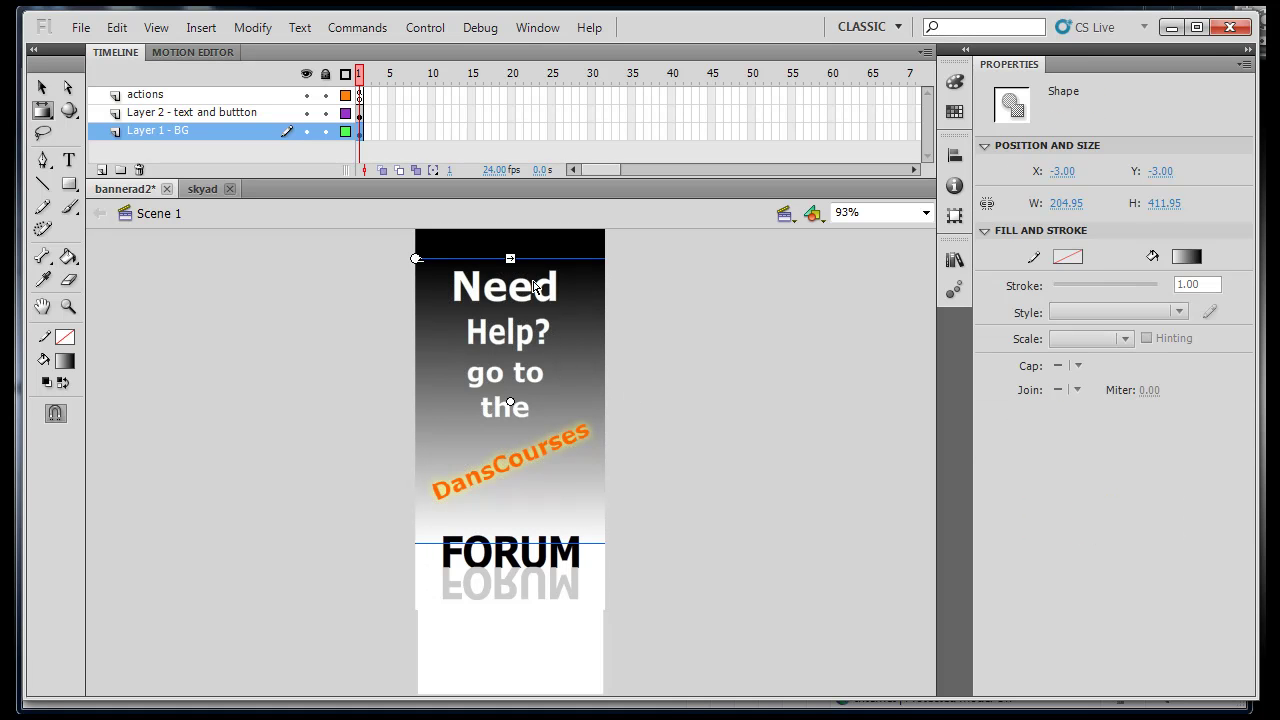
left_click_drag(510, 259, 523, 205)
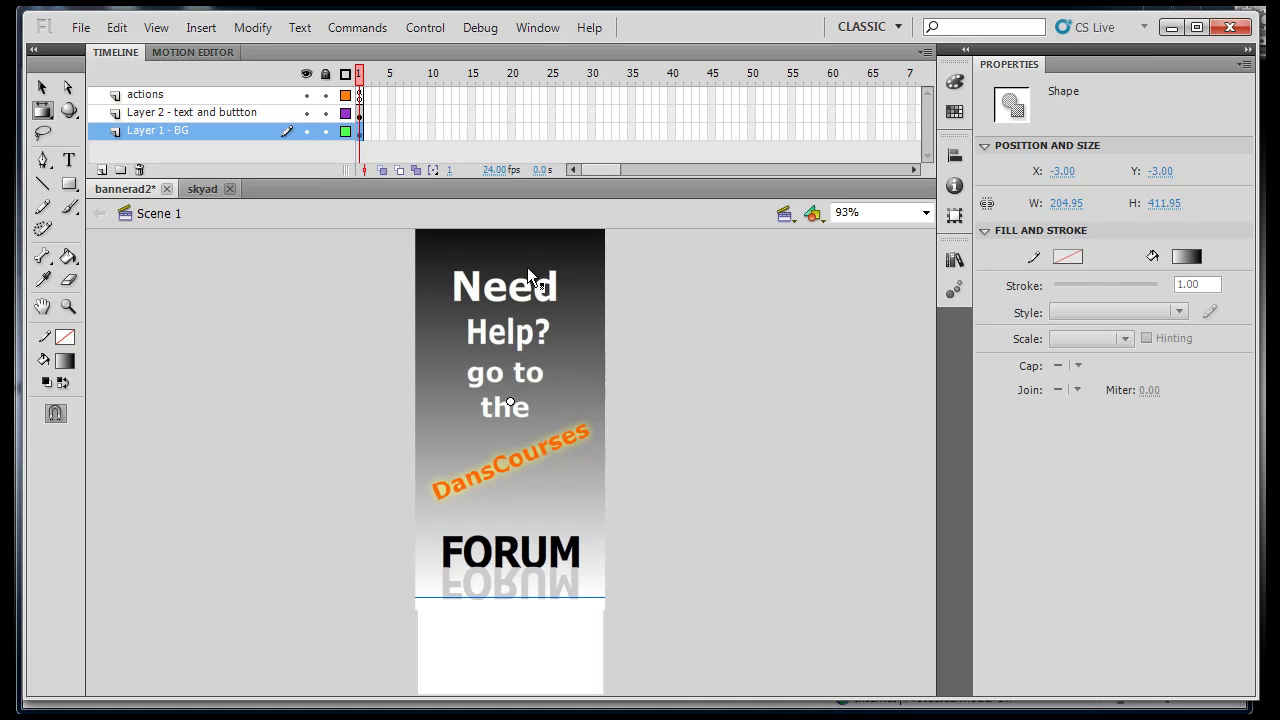
key("q")
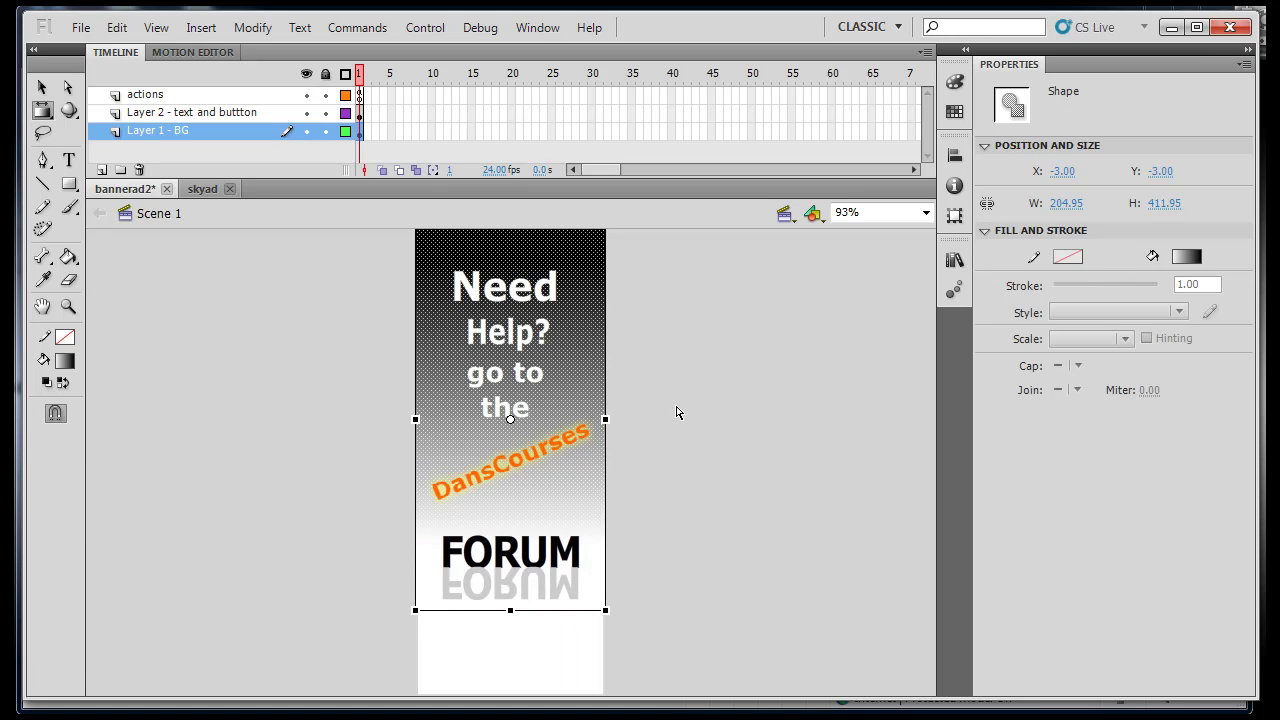
left_click(686, 417)
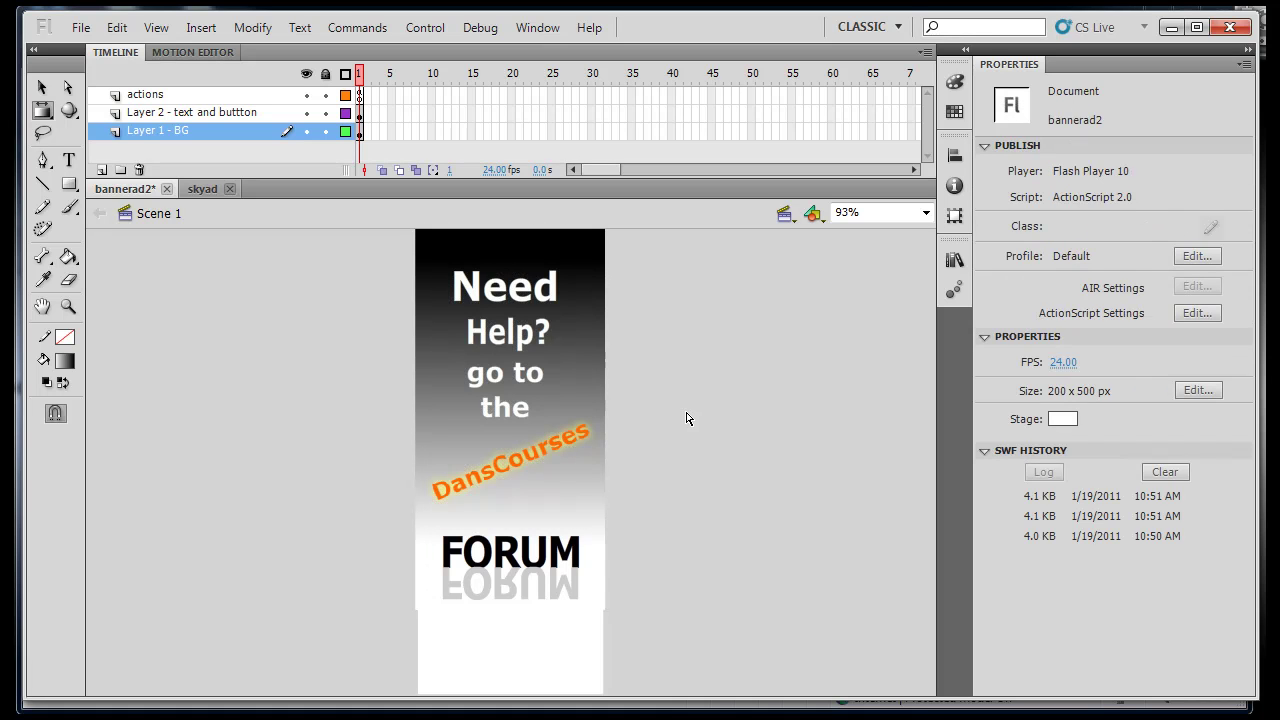
key("f")
left_click(566, 374)
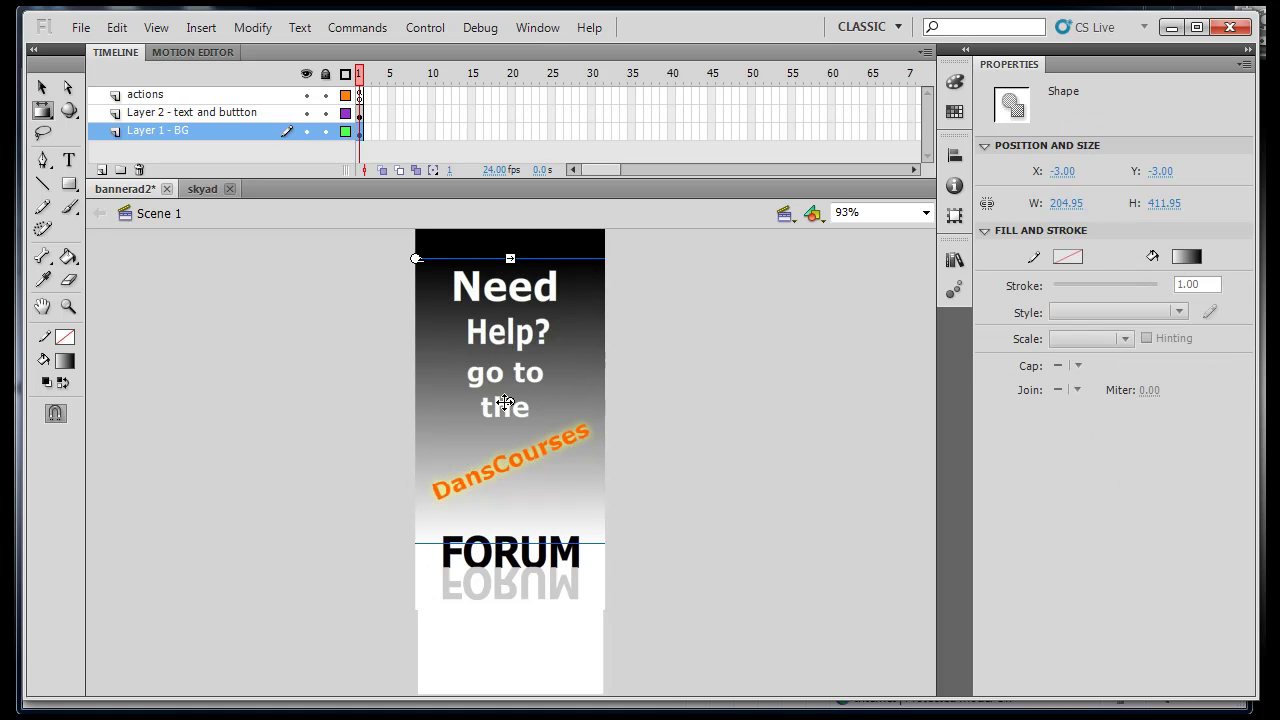
left_click_drag(510, 400, 509, 357)
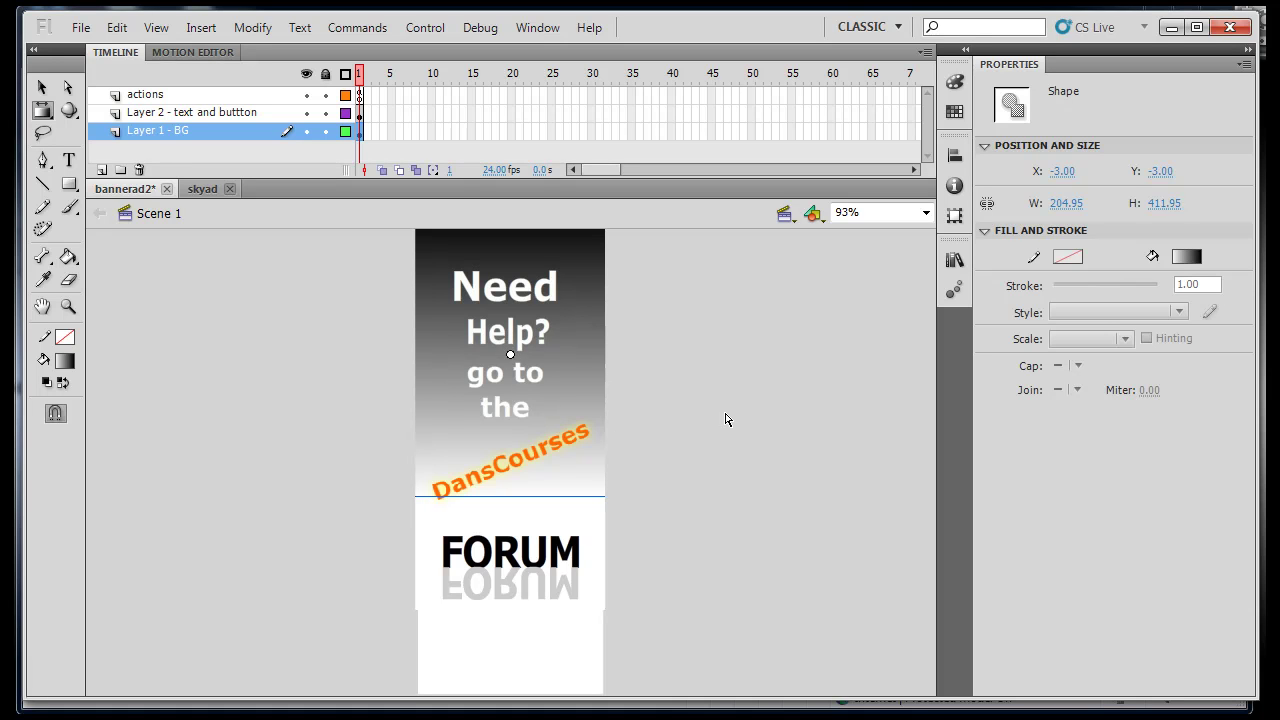
Step: Save bannerad2 and test-run it to preview the new gray-to-white gradient
left_click(80, 27)
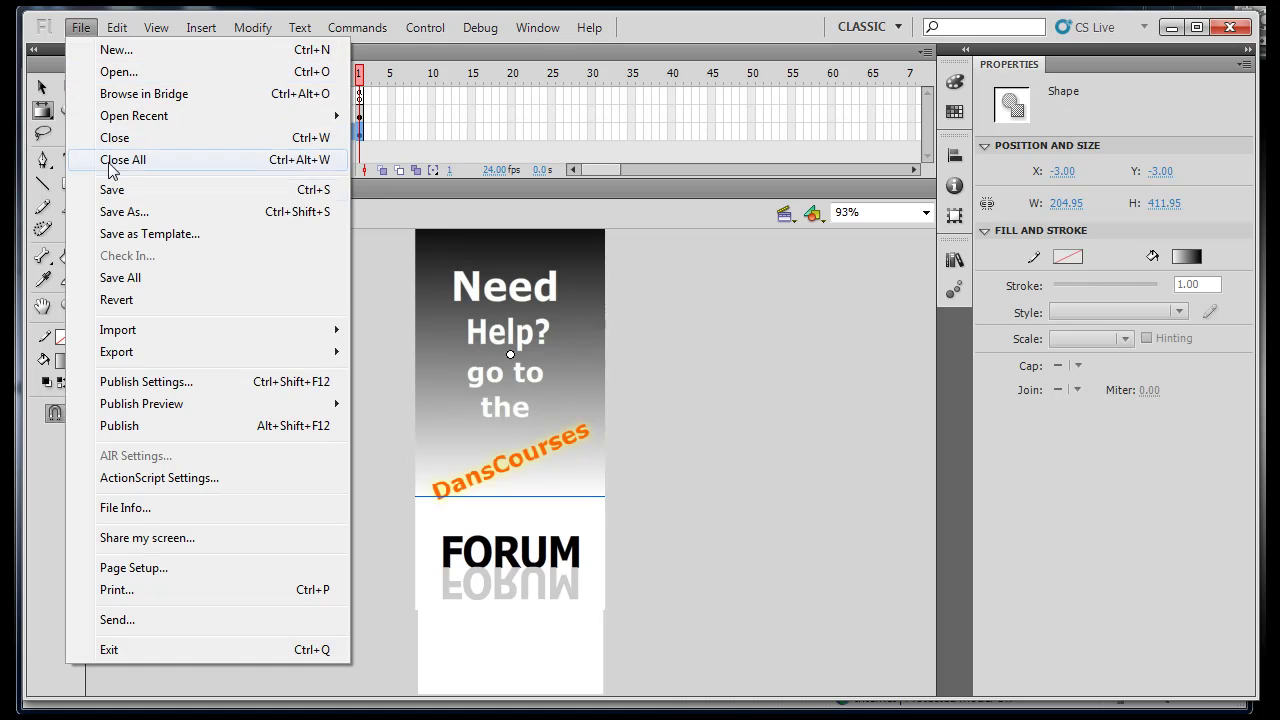
left_click(112, 189)
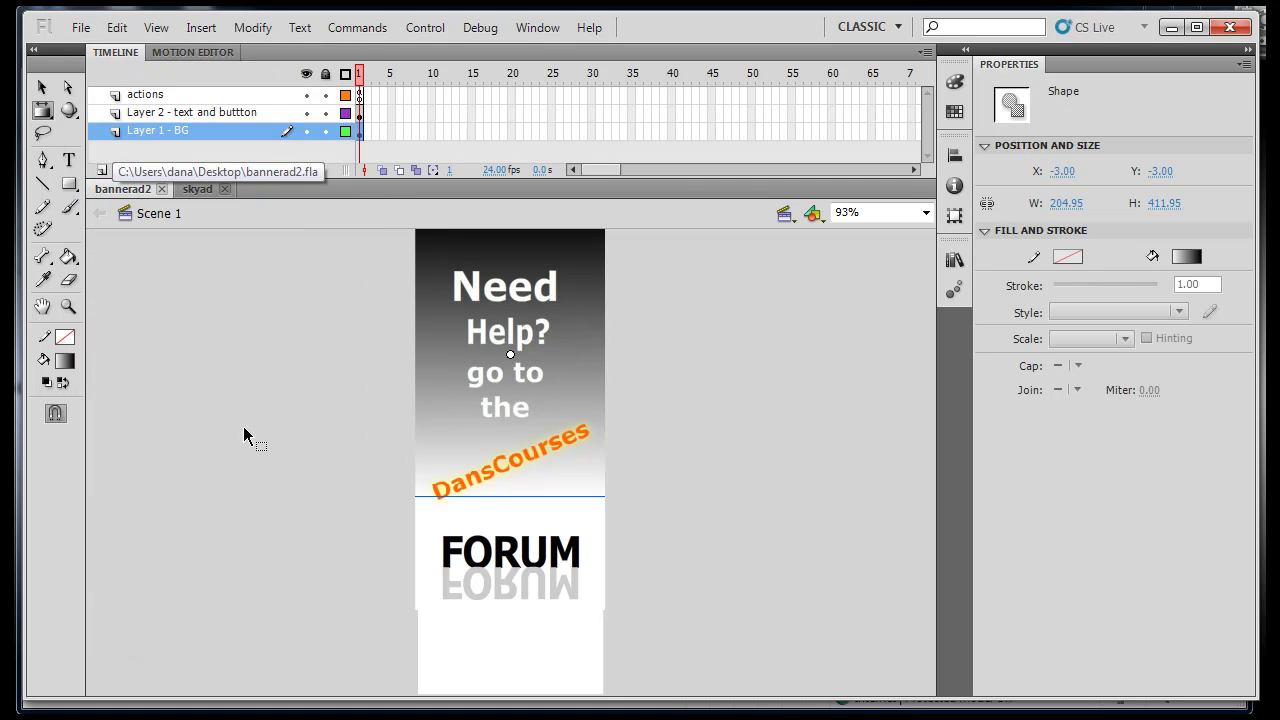
key("ctrl+Return")
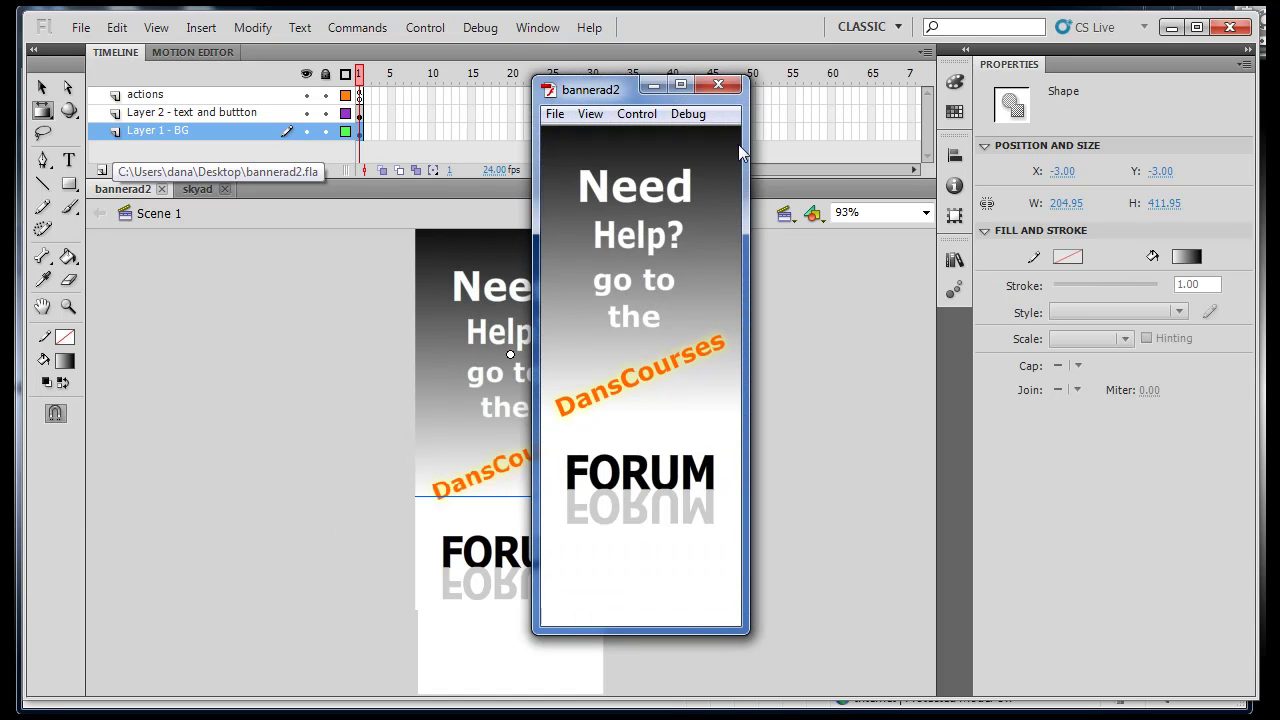